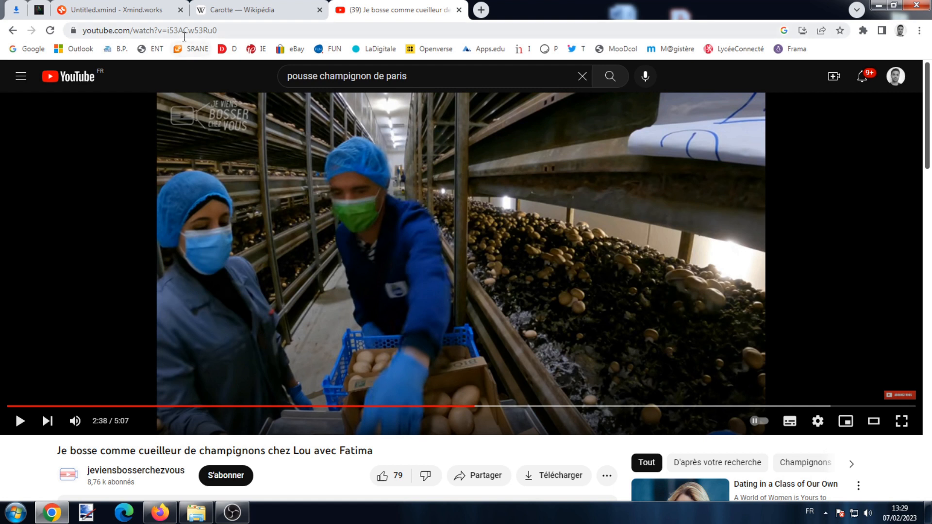
- Copy the mushroom-picking video's URL, then select Champignons in the Végétaux map
{"action": "right_click", "coordinate": [188, 32]}
{"action": "left_click", "coordinate": [218, 96]}
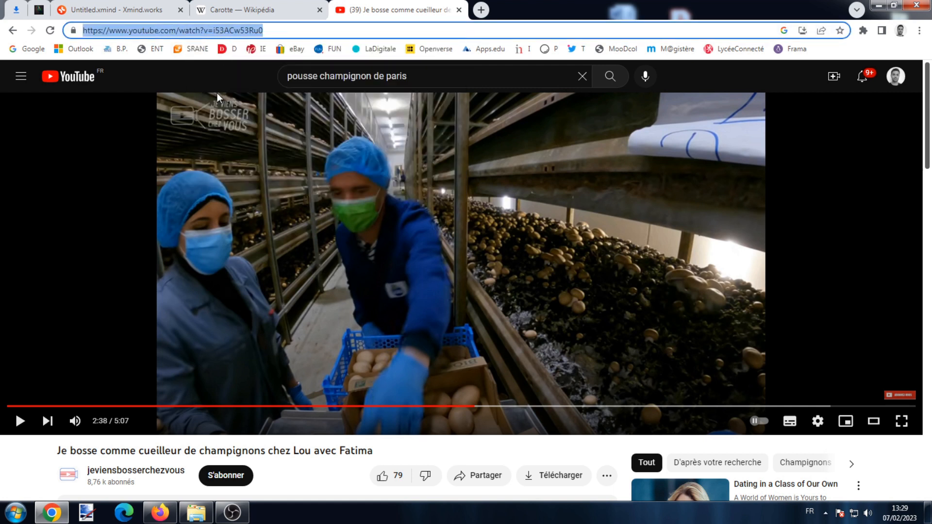
{"action": "left_click", "coordinate": [151, 10]}
{"action": "left_click", "coordinate": [472, 174]}
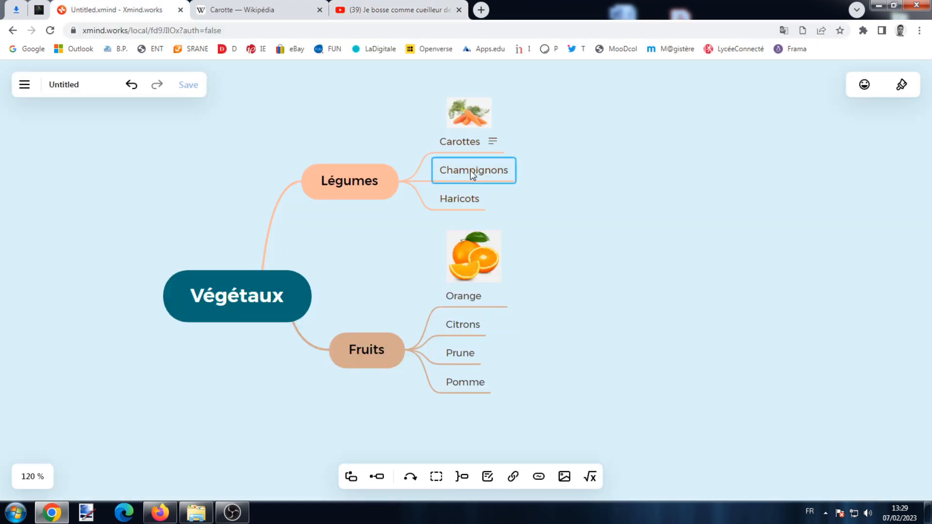
- Paste the video URL as Champignons' hyperlink, test it, and close the test tab
{"action": "left_click", "coordinate": [513, 477]}
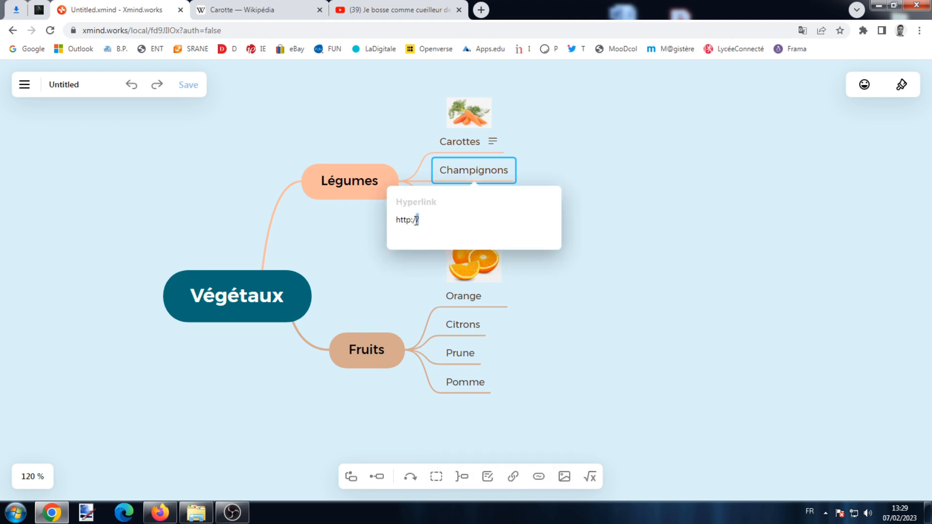
{"action": "right_click", "coordinate": [416, 220]}
{"action": "left_click", "coordinate": [451, 260]}
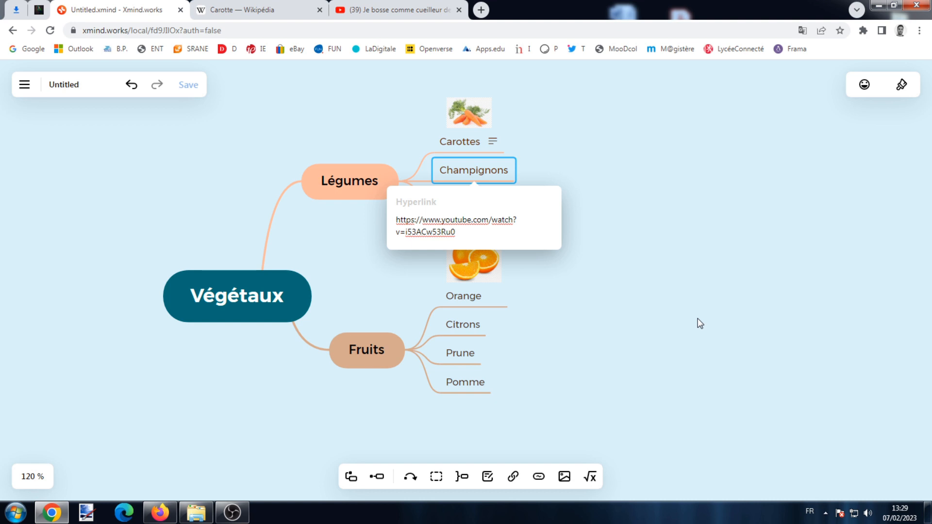
{"action": "key", "text": "Return"}
{"action": "left_click", "coordinate": [521, 170]}
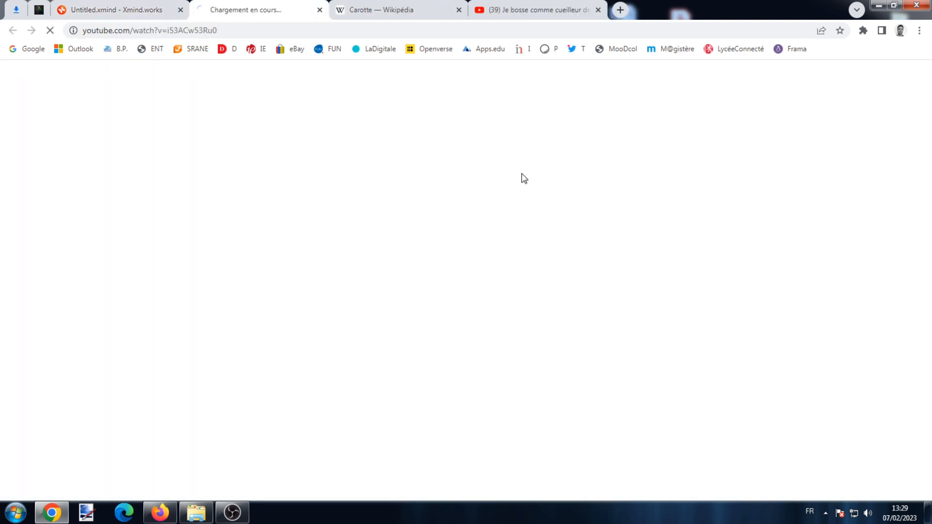
{"action": "left_click", "coordinate": [320, 10]}
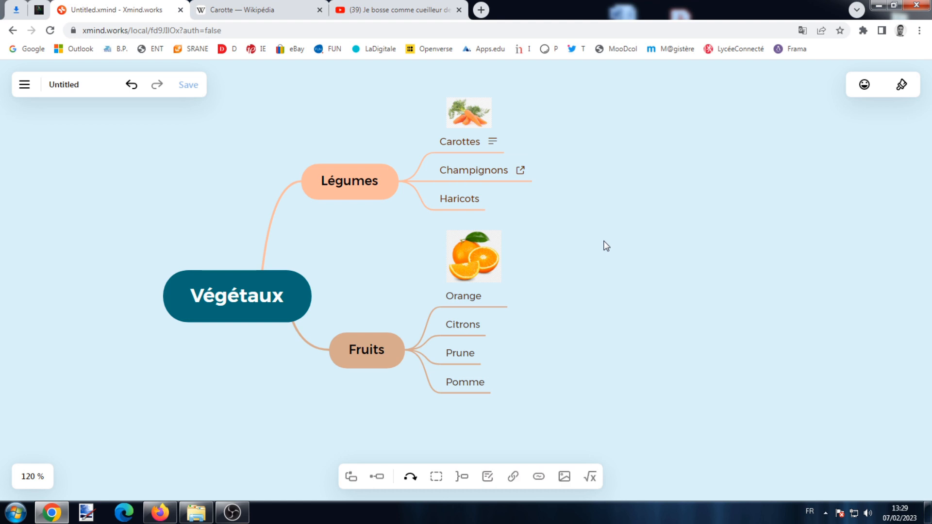
- Enclose Orange and Citrons in a boundary and reselect both topics
{"action": "left_click", "coordinate": [479, 297]}
{"action": "left_click", "coordinate": [480, 330], "text": "ctrl"}
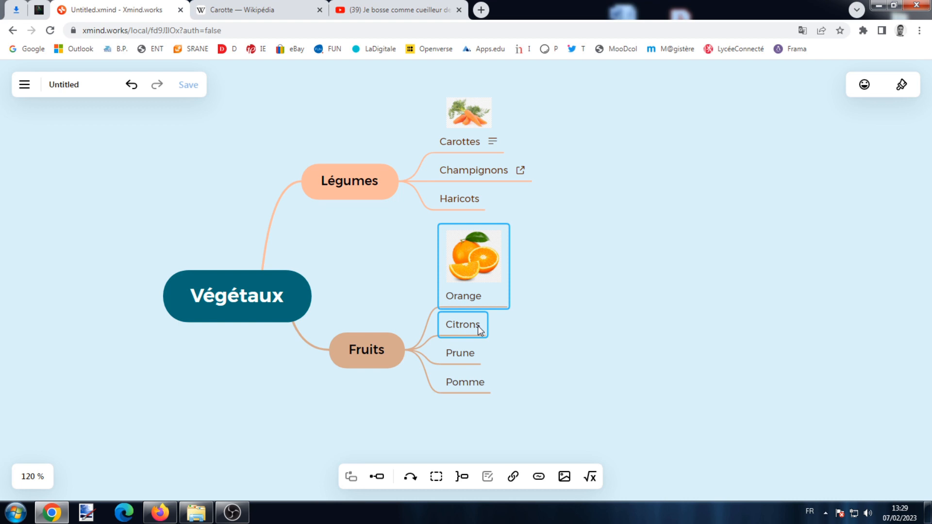
{"action": "left_click", "coordinate": [436, 478]}
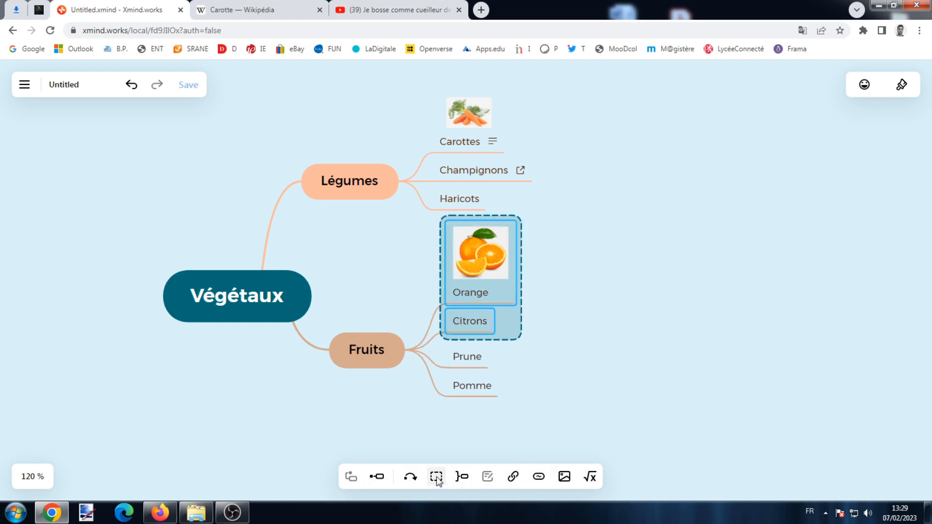
{"action": "left_click", "coordinate": [474, 264]}
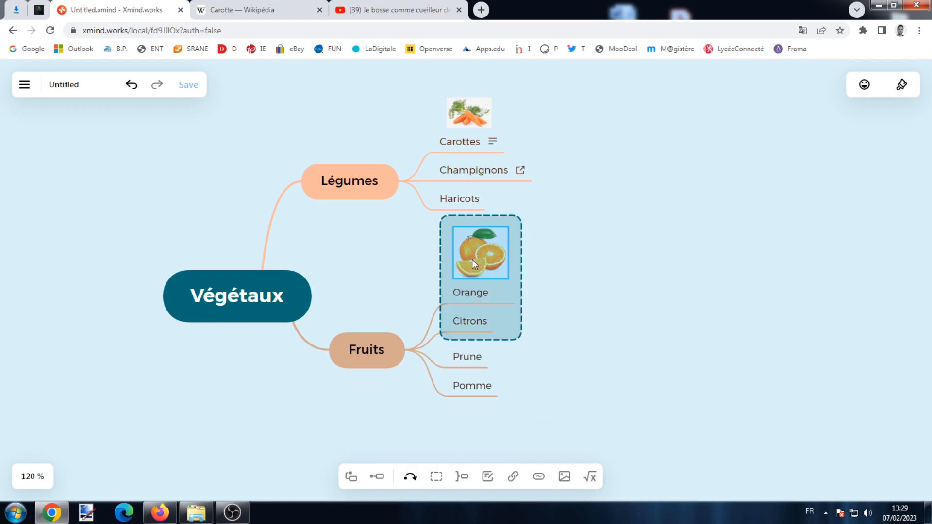
{"action": "left_click", "coordinate": [688, 358]}
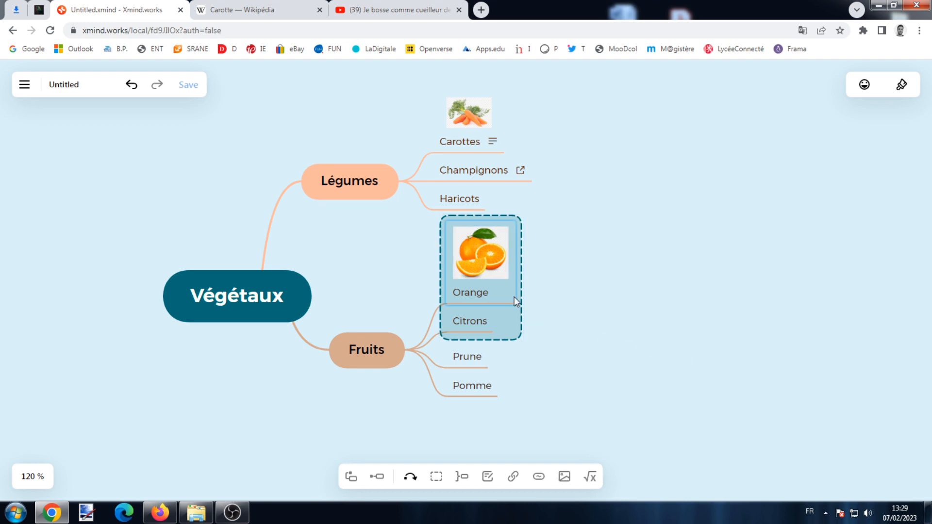
{"action": "left_click", "coordinate": [507, 298]}
{"action": "left_click", "coordinate": [485, 324]}
{"action": "left_click", "coordinate": [500, 298], "text": "ctrl"}
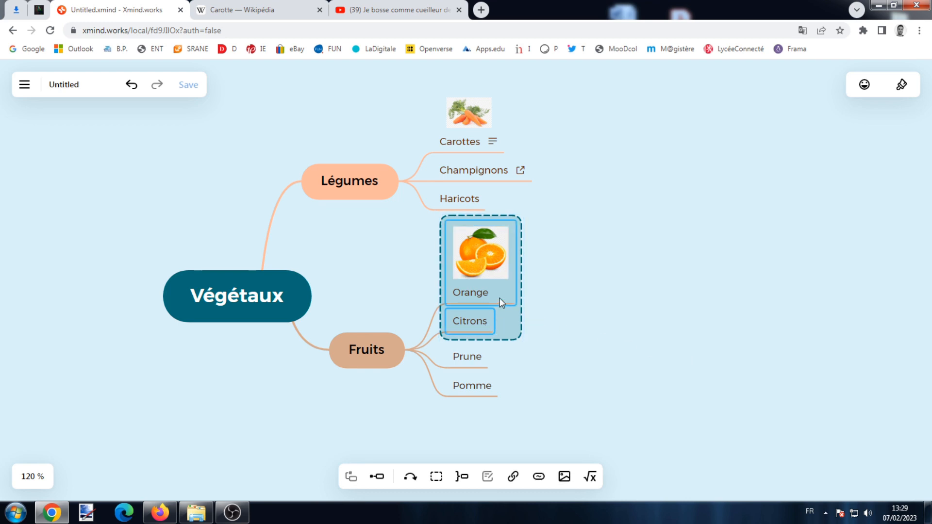
- Add a summary to Orange and Citrons labelled 'Agrumes'
{"action": "left_click", "coordinate": [462, 477]}
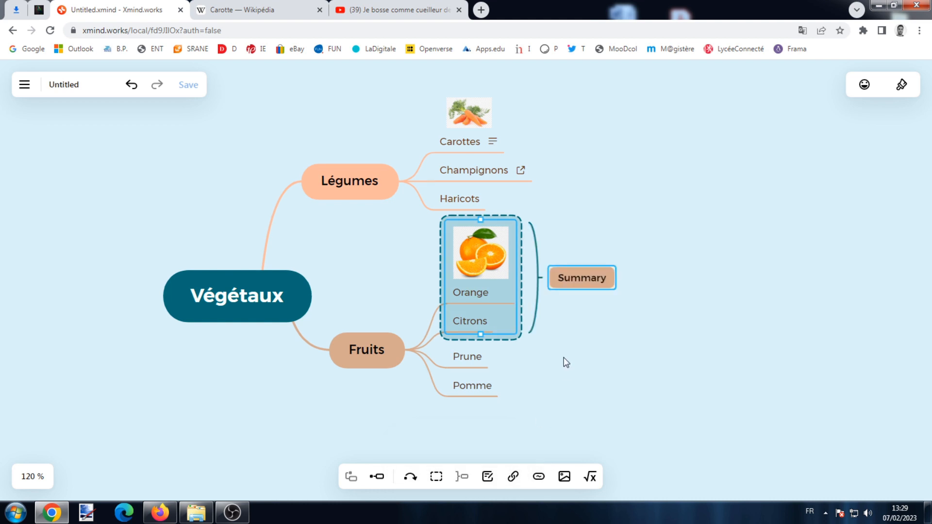
{"action": "left_click", "coordinate": [590, 277]}
{"action": "type", "text": "Agrumem"}
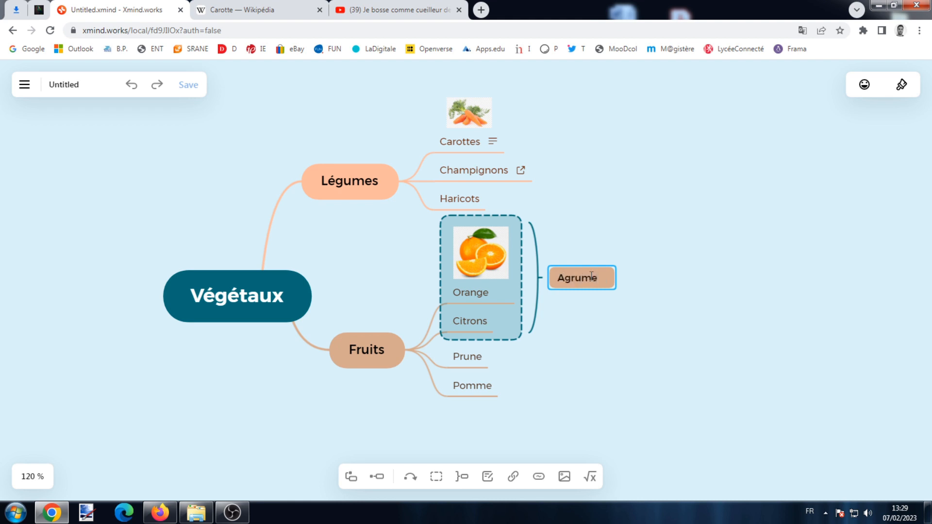
{"action": "key", "text": "BackSpace"}
{"action": "type", "text": "s"}
{"action": "left_click", "coordinate": [645, 335]}
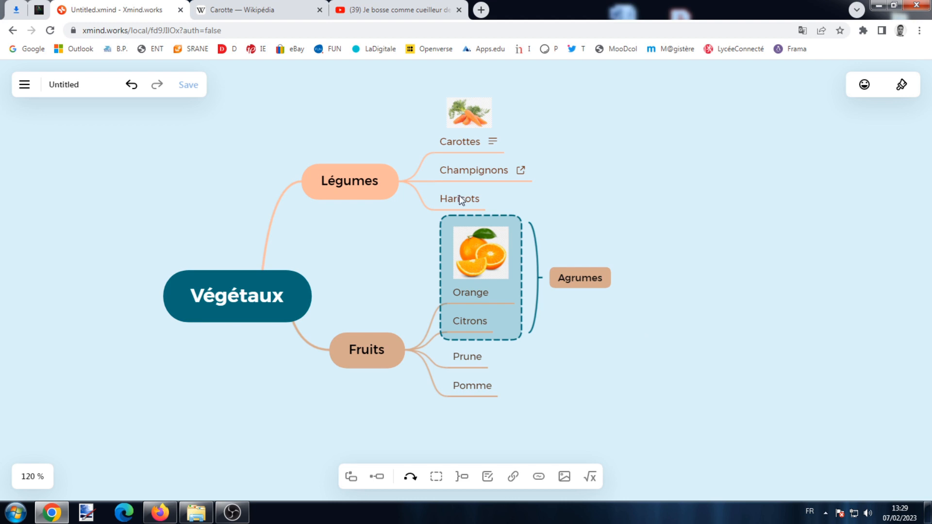
- Draw a curved relationship from Carottes to the Orange/Citrons boundary labelled 'Jus !!'
{"action": "left_click", "coordinate": [473, 145]}
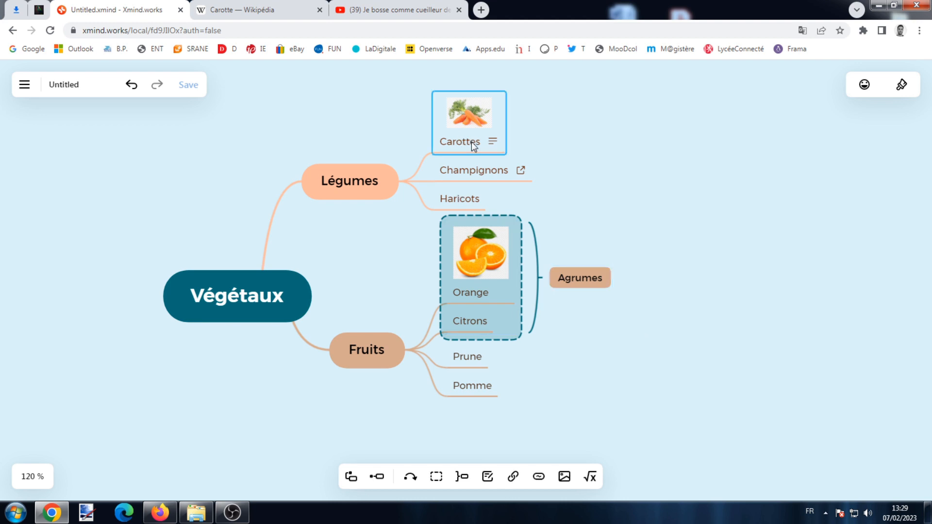
{"action": "left_click", "coordinate": [409, 478]}
{"action": "left_click", "coordinate": [580, 279]}
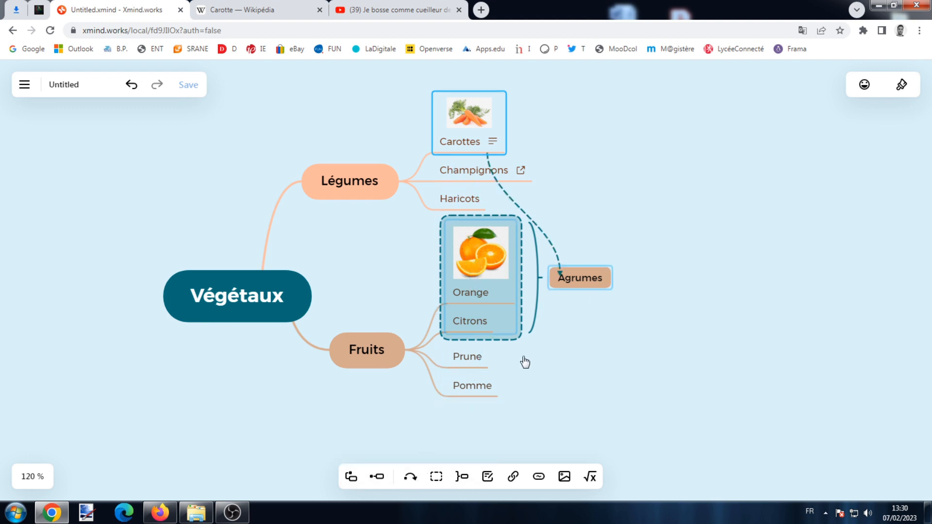
{"action": "left_click", "coordinate": [493, 291]}
{"action": "left_click_drag", "start_coordinate": [461, 173], "coordinate": [649, 153]}
{"action": "left_click_drag", "start_coordinate": [489, 201], "coordinate": [692, 209]}
{"action": "double_click", "coordinate": [626, 177]}
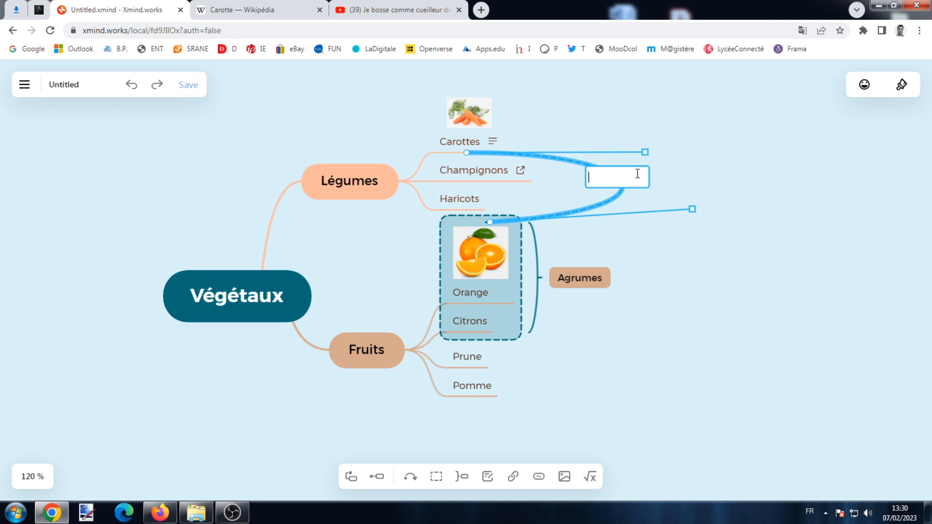
{"action": "type", "text": "Jus !!"}
{"action": "left_click", "coordinate": [701, 284]}
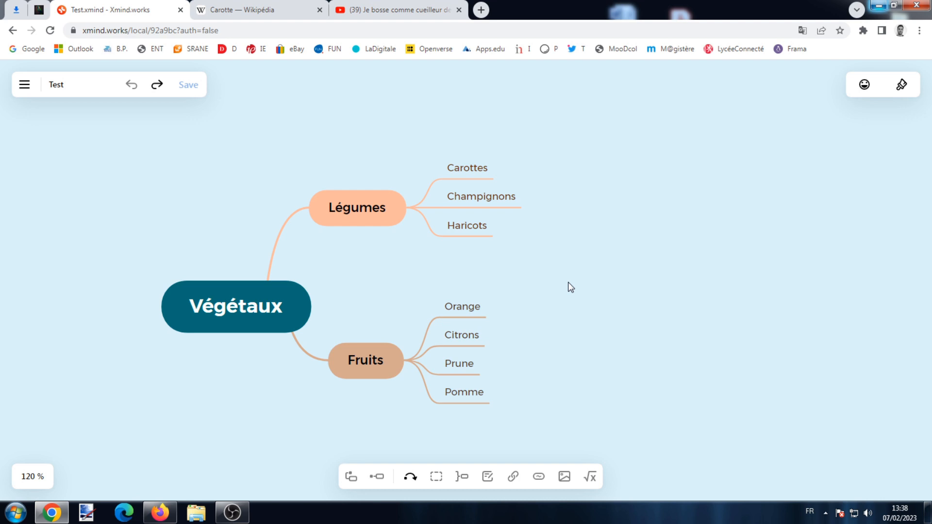
- Make Carottes, Champignons and Haricots ovals with a hand-drawn salmon fill
{"action": "left_click", "coordinate": [478, 172]}
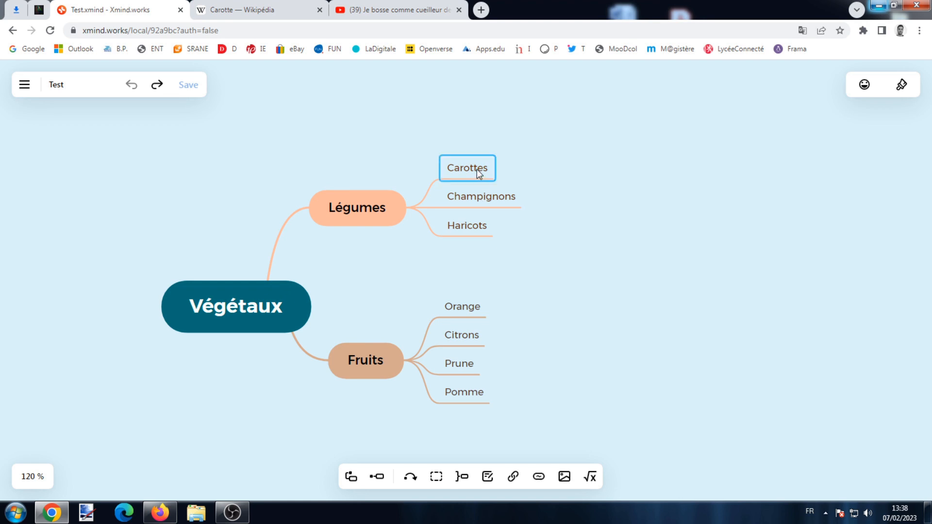
{"action": "left_click", "coordinate": [489, 195], "text": "ctrl"}
{"action": "left_click", "coordinate": [477, 235], "text": "ctrl"}
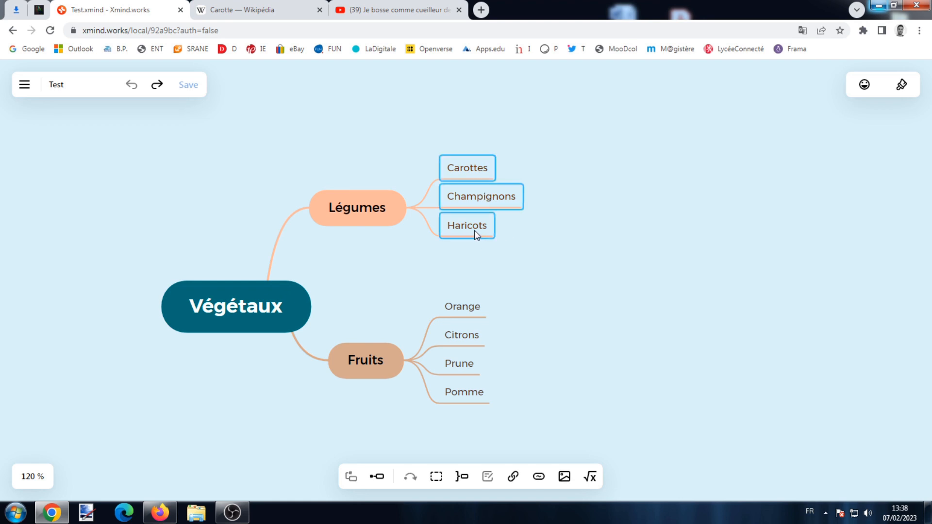
{"action": "left_click", "coordinate": [898, 94]}
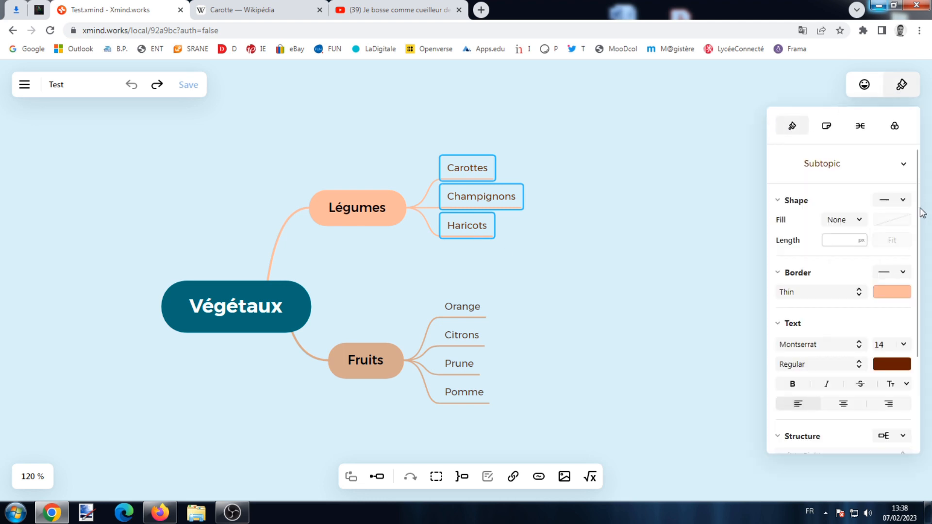
{"action": "left_click", "coordinate": [893, 200]}
{"action": "left_click", "coordinate": [819, 239]}
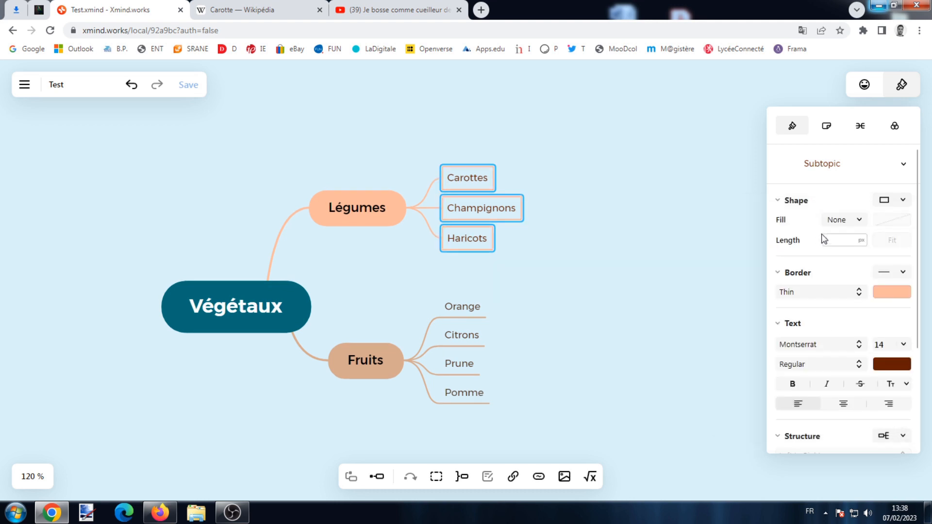
{"action": "left_click", "coordinate": [903, 204]}
{"action": "left_click", "coordinate": [863, 240]}
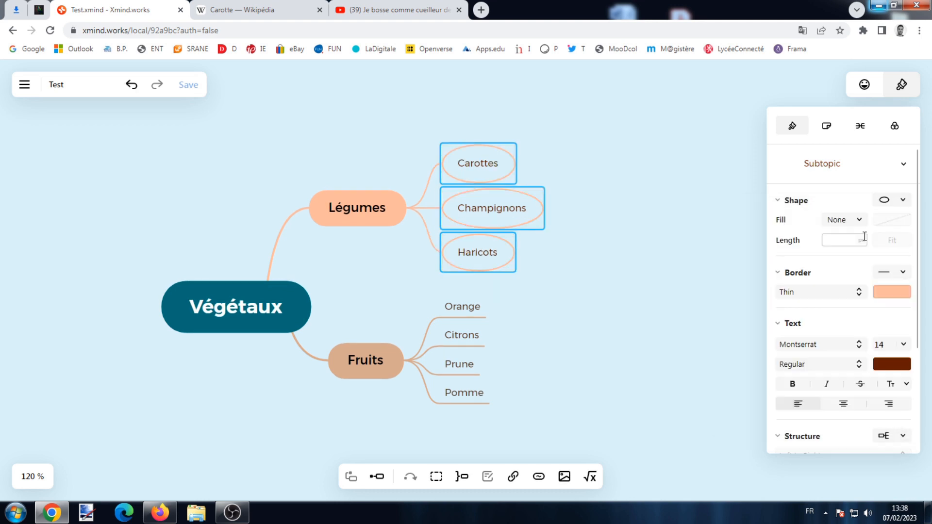
{"action": "left_click", "coordinate": [845, 221]}
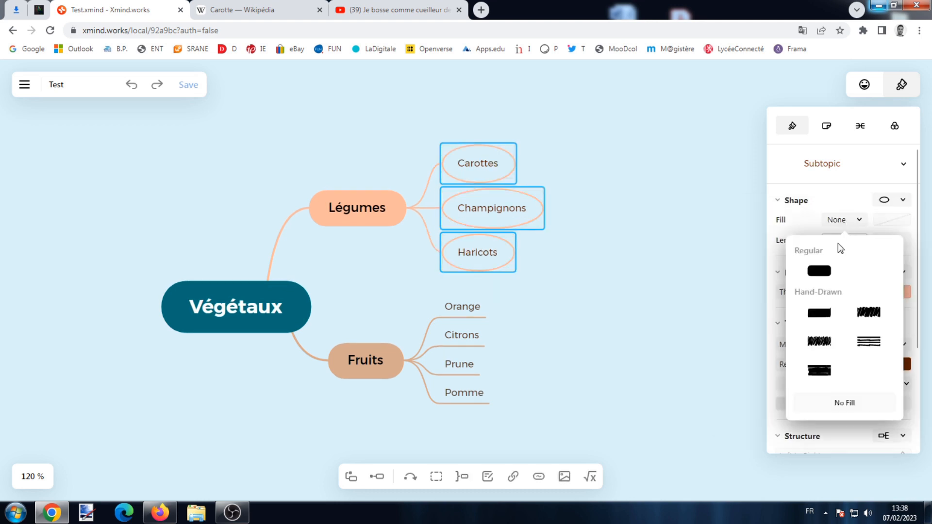
{"action": "left_click", "coordinate": [828, 347]}
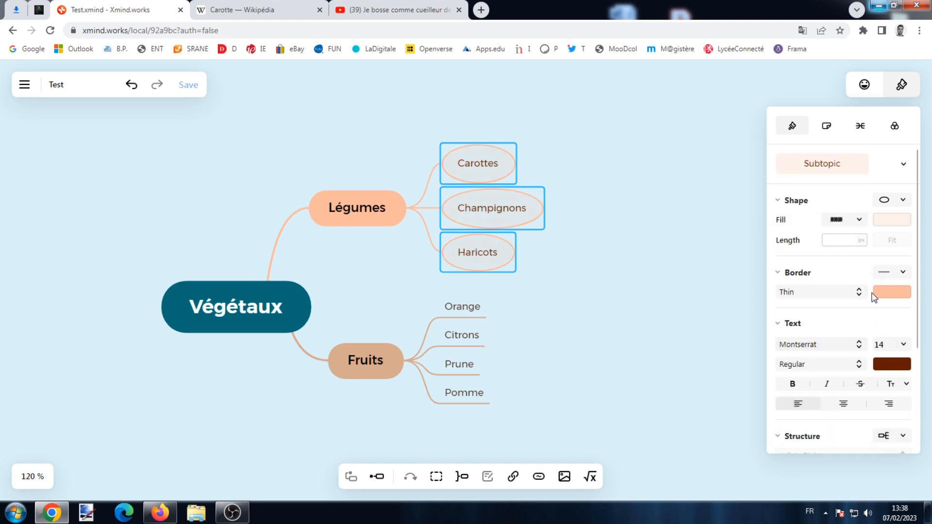
{"action": "left_click", "coordinate": [893, 218]}
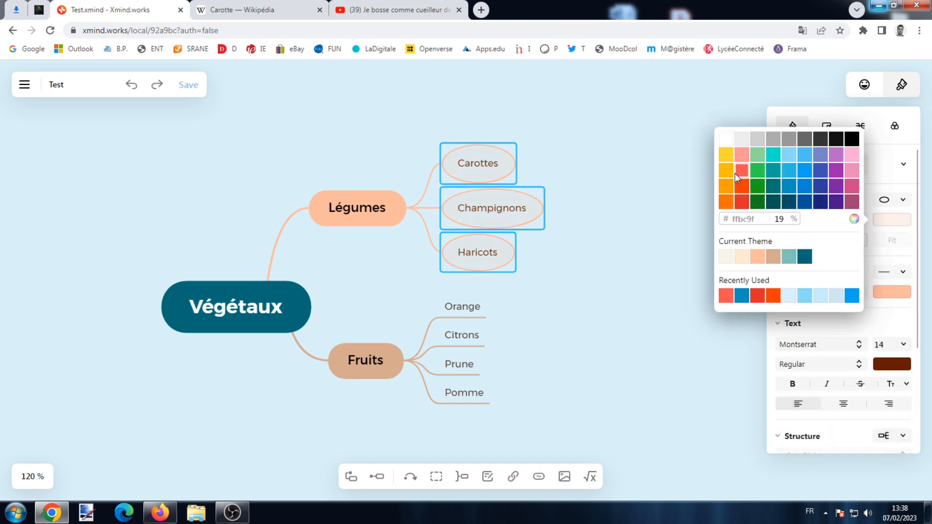
{"action": "left_click", "coordinate": [740, 157]}
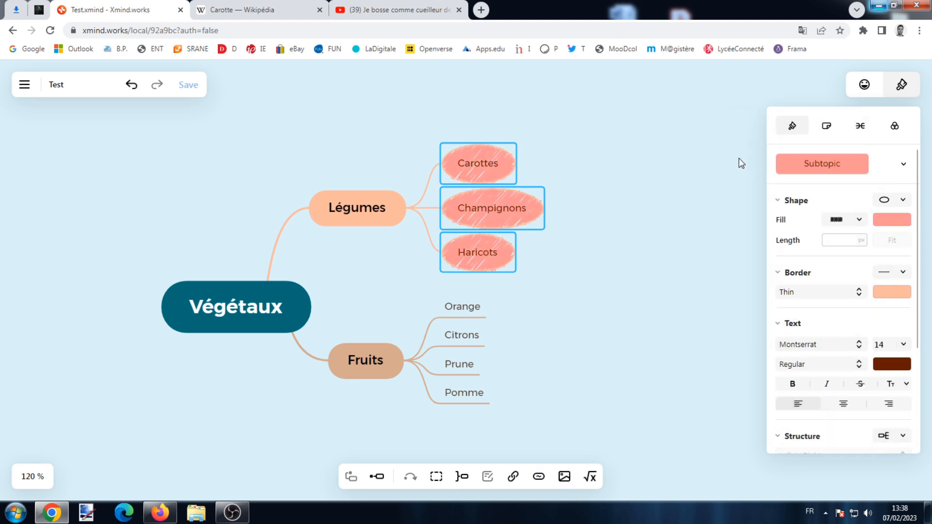
- Give the three vegetable subtopics dashed borders
{"action": "left_click", "coordinate": [885, 275]}
{"action": "left_click", "coordinate": [831, 339]}
{"action": "left_click", "coordinate": [890, 273]}
{"action": "left_click", "coordinate": [877, 337]}
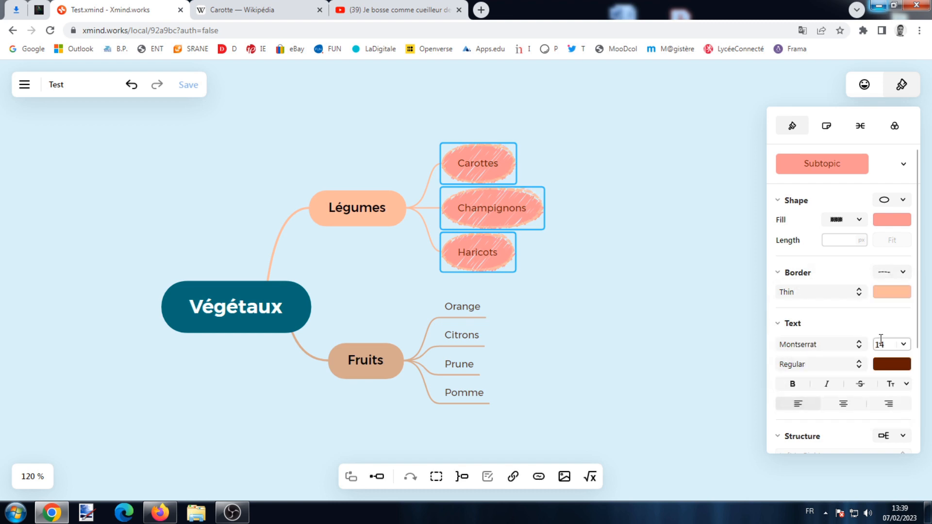
- Set the vegetable subtopics' font to Lobster Two at size 18
{"action": "left_click", "coordinate": [849, 346]}
{"action": "scroll", "coordinate": [825, 316], "scroll_direction": "up", "scroll_amount": 2}
{"action": "left_click", "coordinate": [819, 270]}
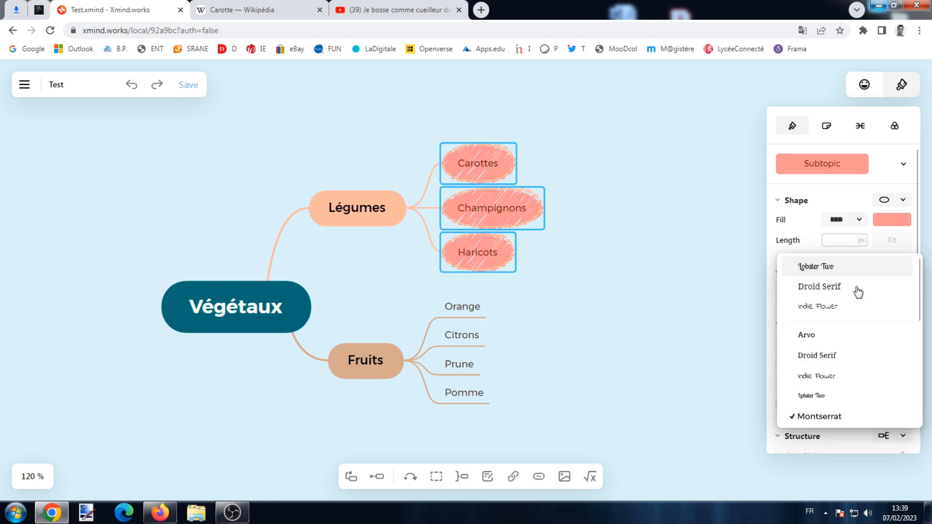
{"action": "left_click", "coordinate": [904, 344]}
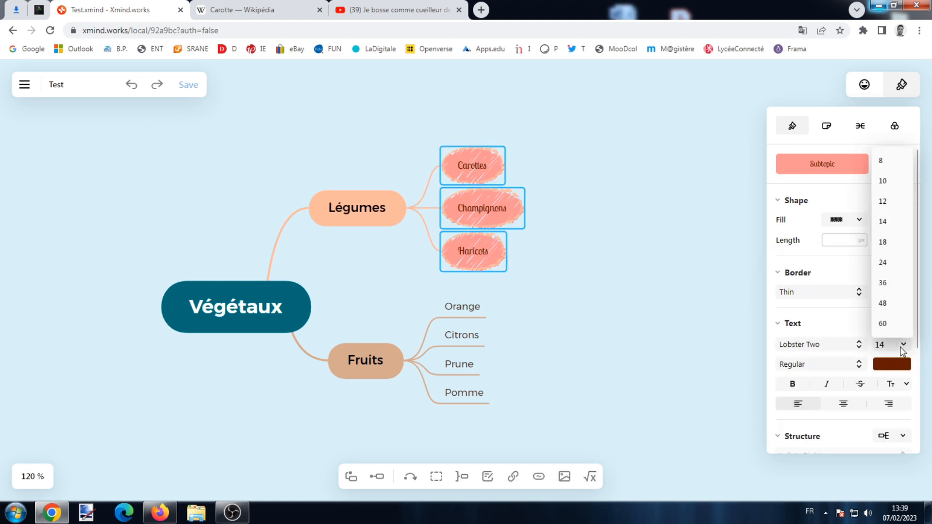
{"action": "left_click", "coordinate": [897, 243]}
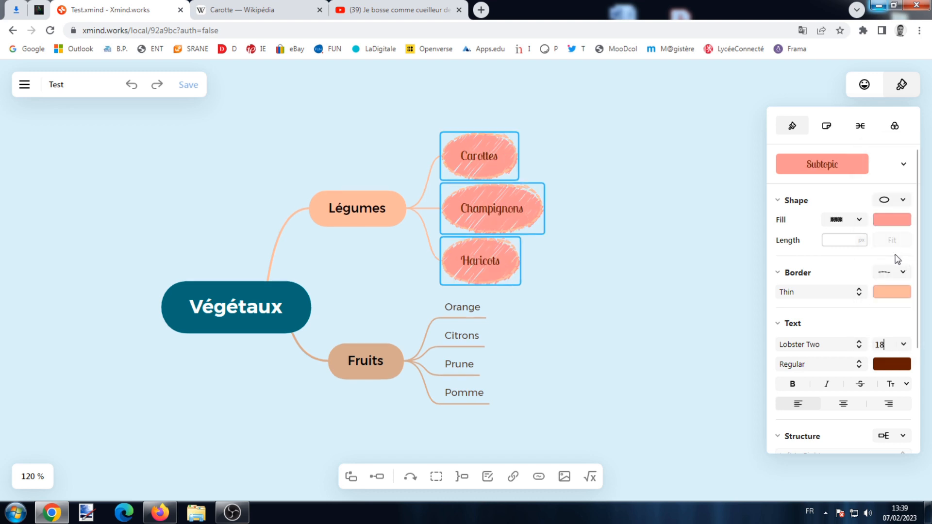
{"action": "left_click", "coordinate": [668, 322]}
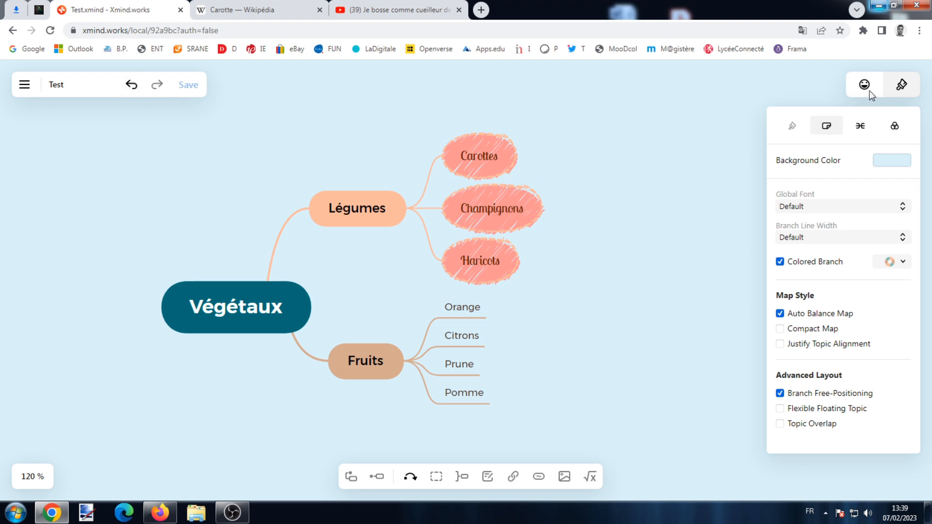
- Copy the Carottes style and paste it onto Orange, Citrons, Prune and Pomme
{"action": "left_click", "coordinate": [893, 88]}
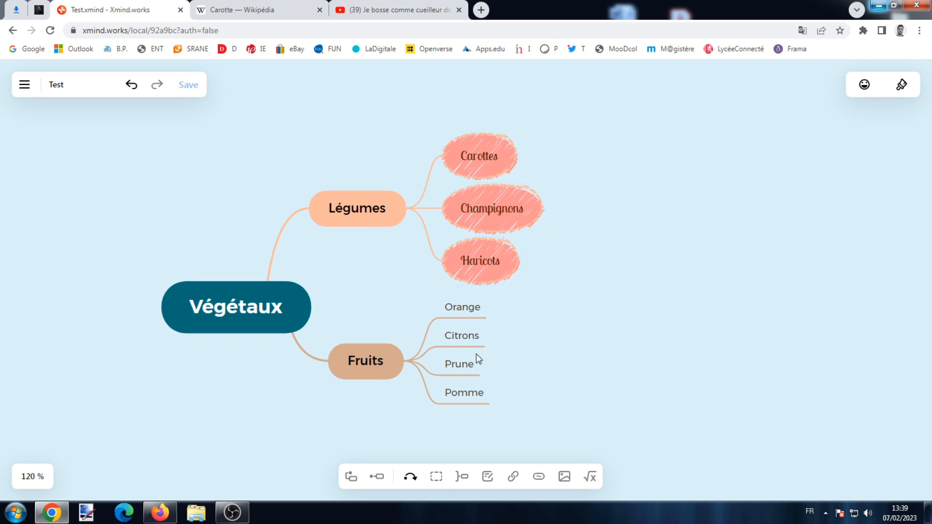
{"action": "left_click", "coordinate": [491, 149]}
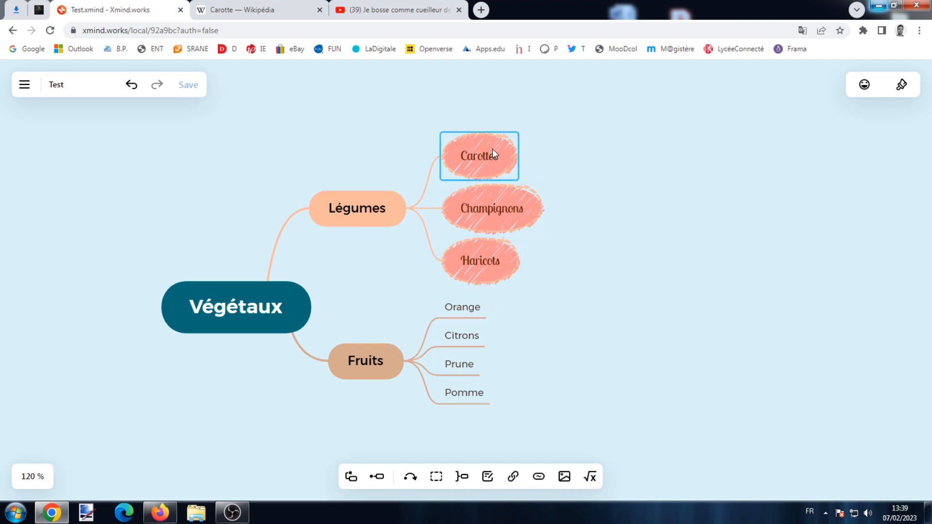
{"action": "right_click", "coordinate": [492, 148]}
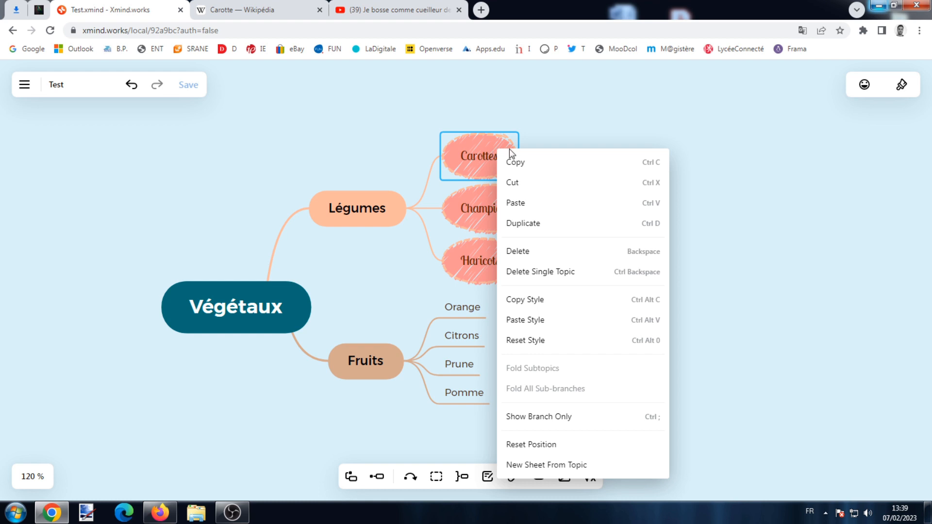
{"action": "left_click", "coordinate": [549, 299]}
{"action": "left_click_drag", "start_coordinate": [517, 296], "coordinate": [459, 417]}
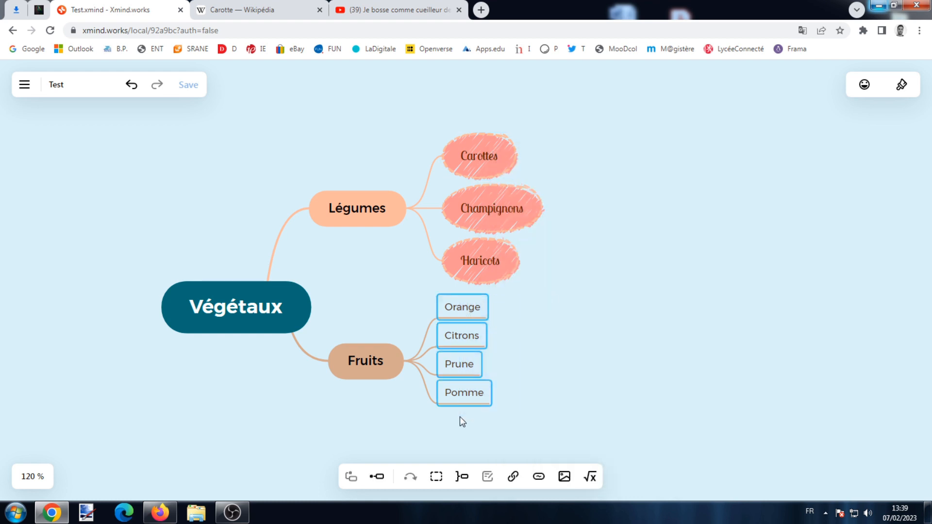
{"action": "right_click", "coordinate": [474, 310]}
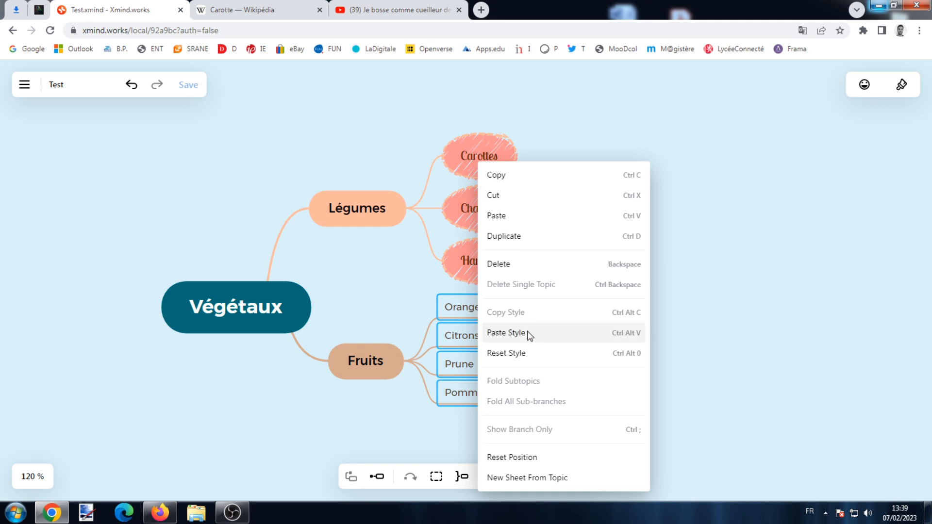
{"action": "left_click", "coordinate": [506, 333]}
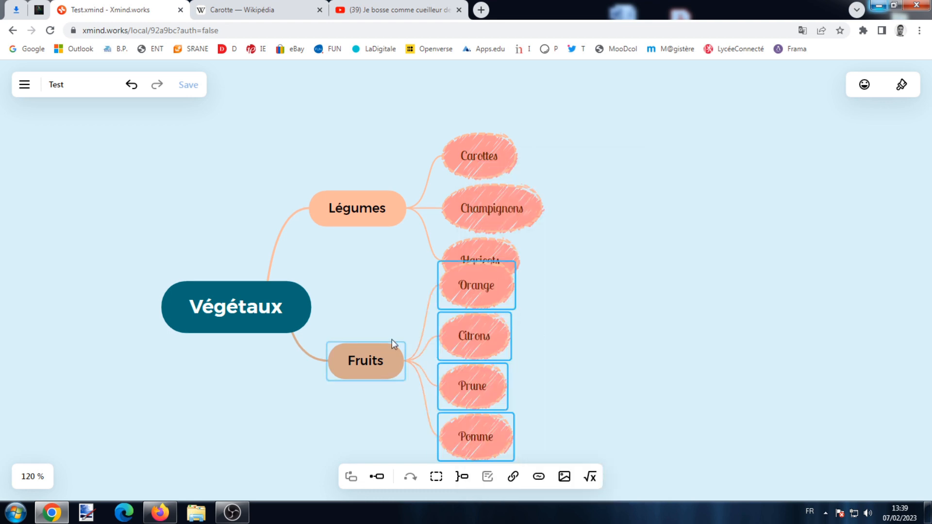
- Move the Légumes branch higher and fill the four fruit topics light blue
{"action": "left_click_drag", "start_coordinate": [364, 210], "coordinate": [347, 171]}
{"action": "left_click_drag", "start_coordinate": [561, 262], "coordinate": [438, 461]}
{"action": "left_click", "coordinate": [902, 93]}
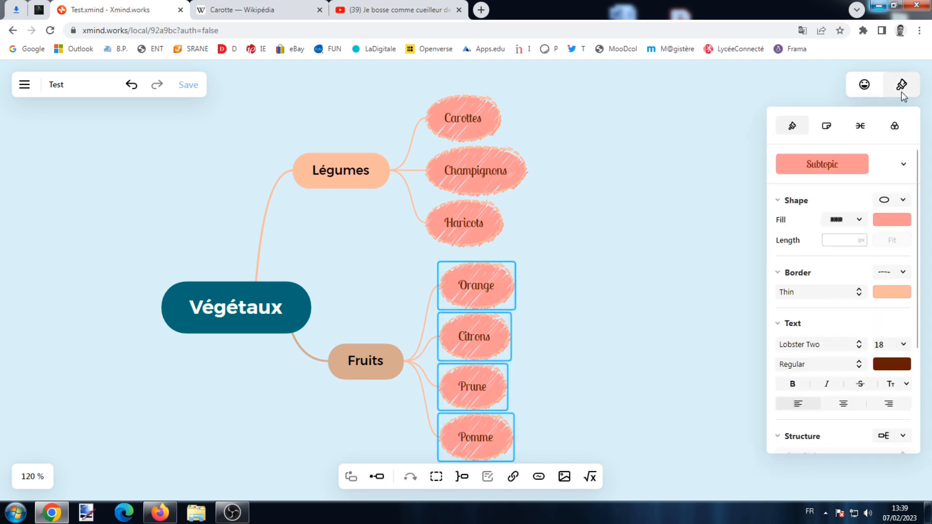
{"action": "left_click", "coordinate": [882, 222]}
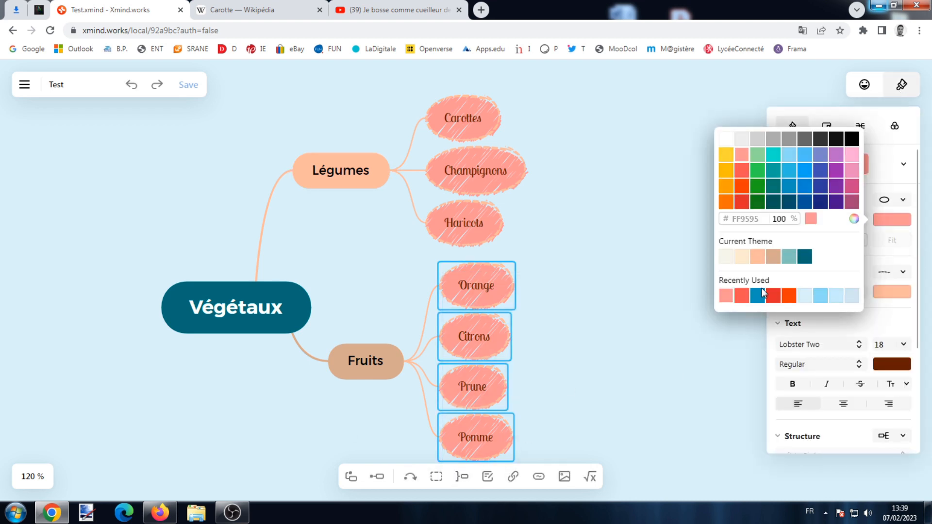
{"action": "left_click", "coordinate": [789, 156]}
{"action": "left_click", "coordinate": [669, 213]}
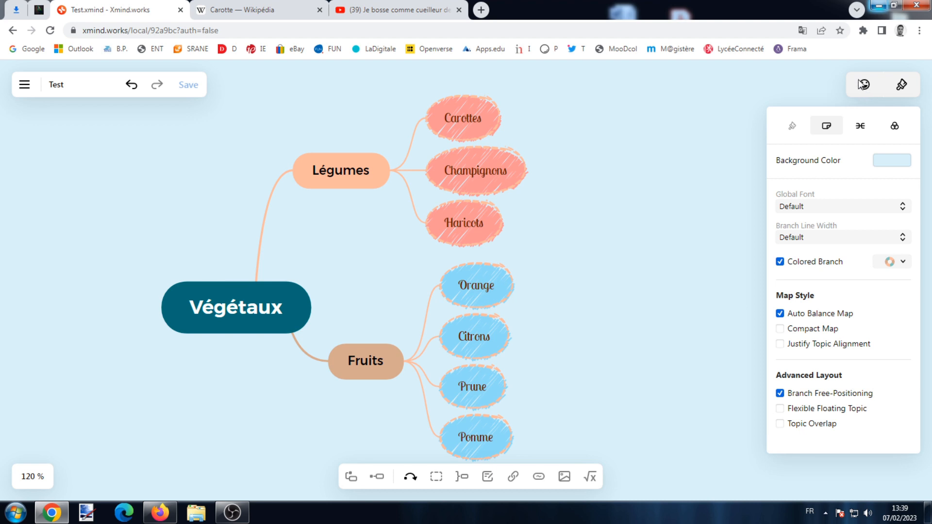
- Add a priority 1 marker to Légumes
{"action": "left_click", "coordinate": [359, 170]}
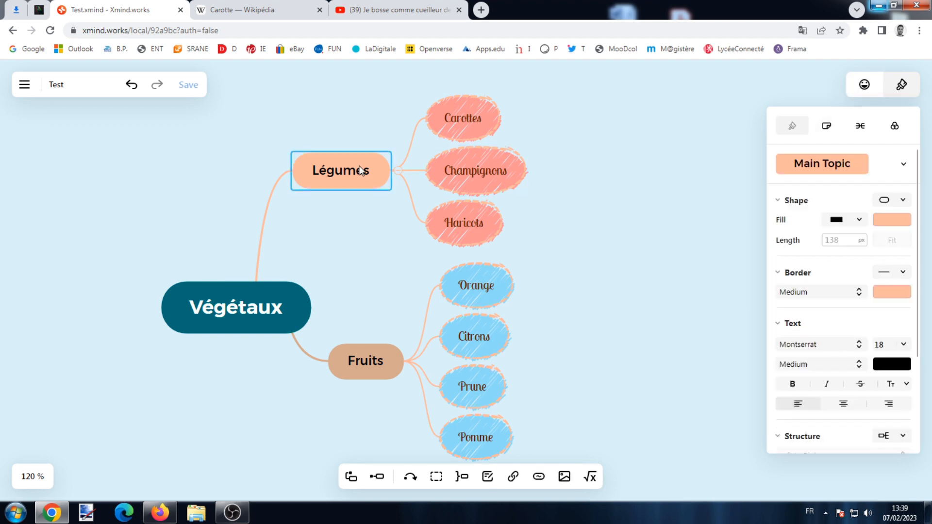
{"action": "left_click", "coordinate": [864, 85]}
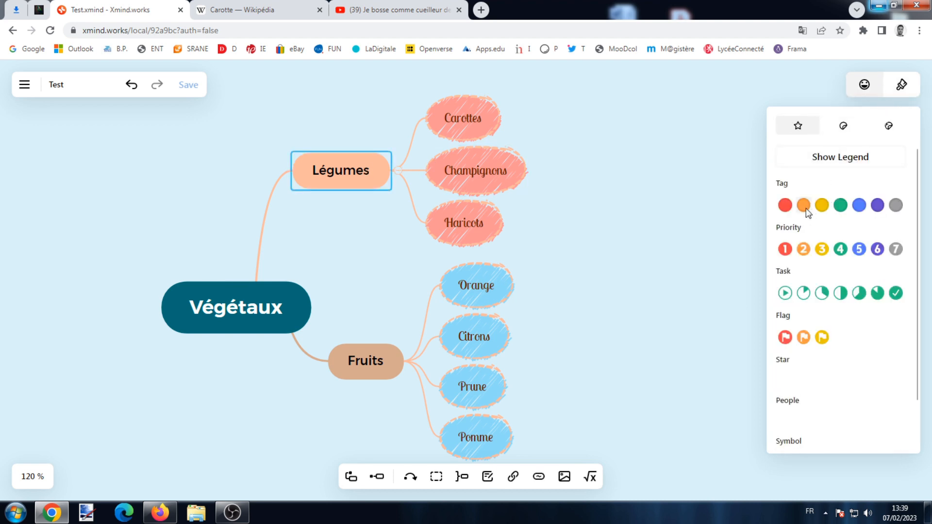
{"action": "scroll", "coordinate": [857, 284], "scroll_direction": "down", "scroll_amount": 2}
{"action": "scroll", "coordinate": [858, 279], "scroll_direction": "up", "scroll_amount": 2}
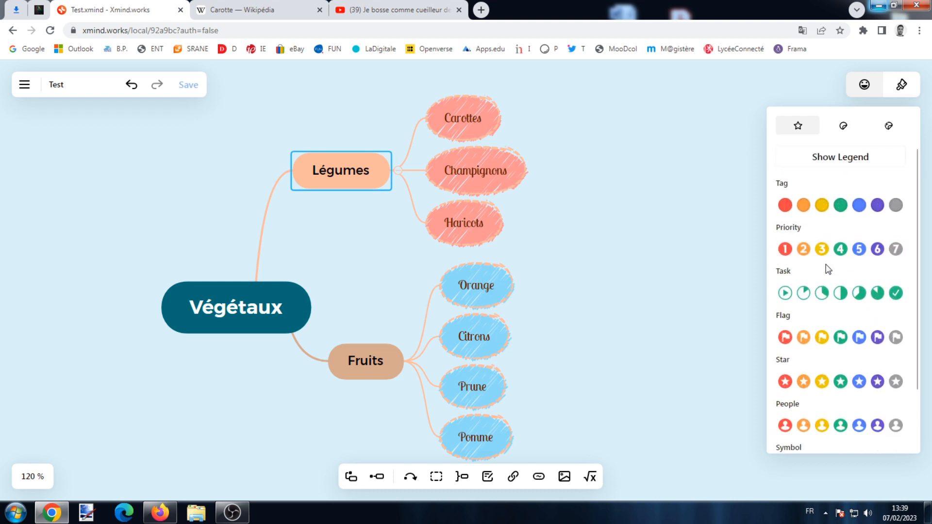
{"action": "left_click", "coordinate": [785, 249]}
- Add a priority 2 marker to Fruits and browse the sticker sets
{"action": "left_click", "coordinate": [364, 370]}
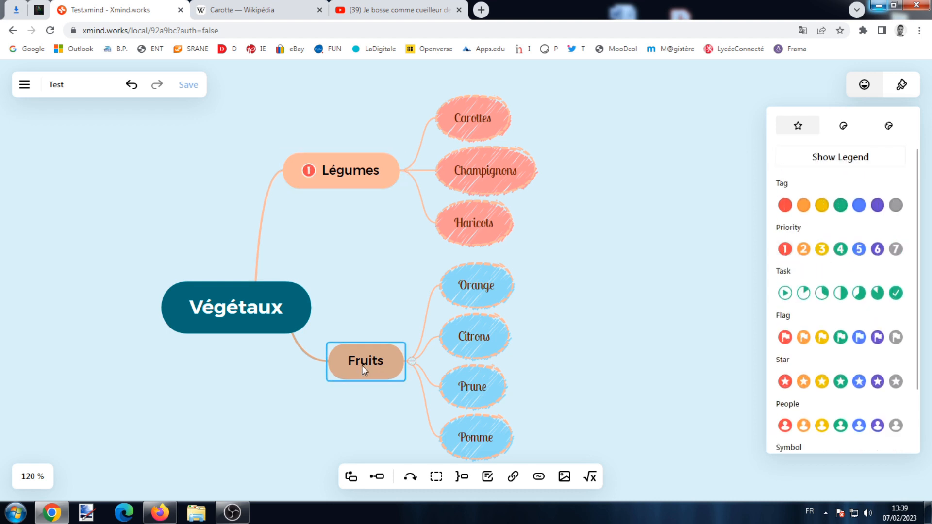
{"action": "left_click", "coordinate": [803, 249]}
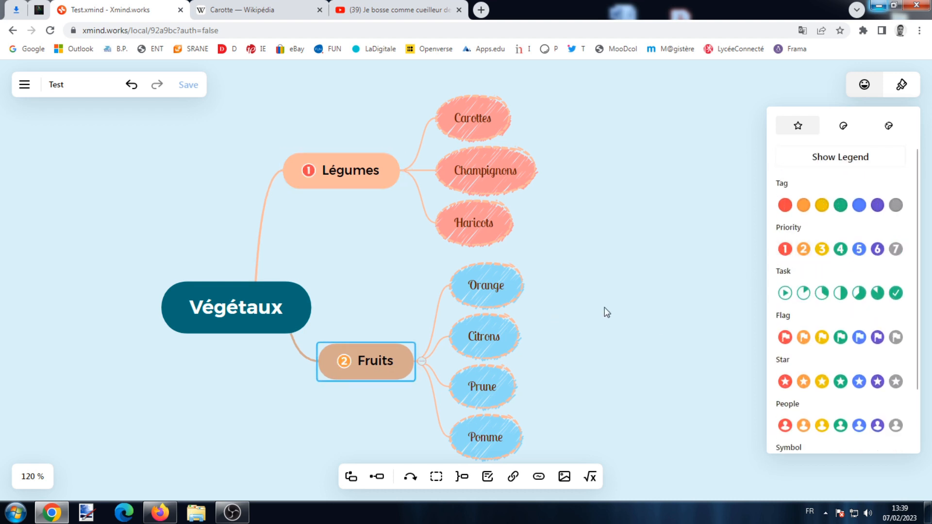
{"action": "left_click", "coordinate": [848, 128]}
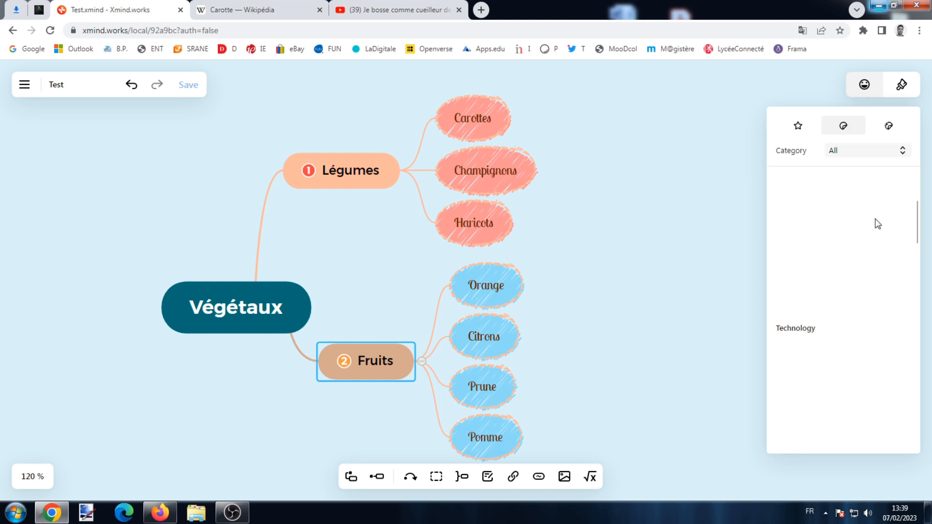
{"action": "left_click", "coordinate": [890, 127]}
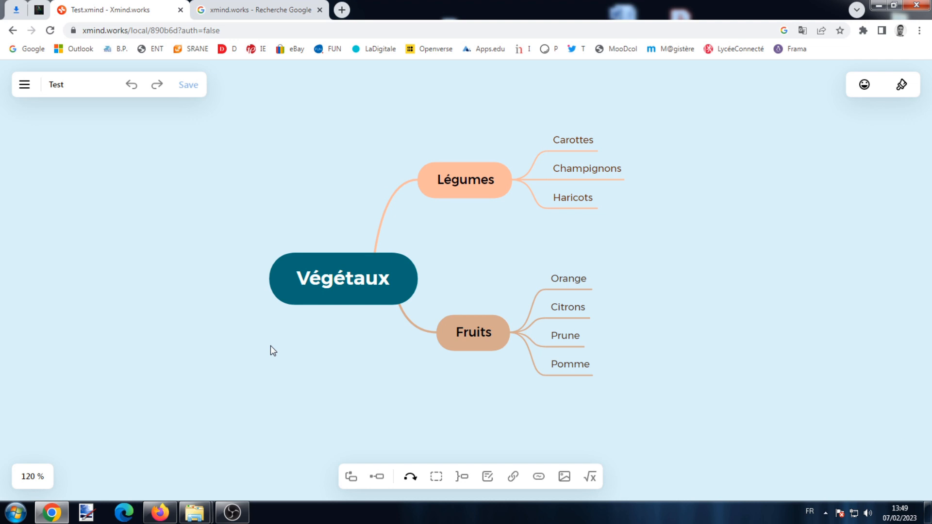
- Export the map as the PNG image Test-Map 1.png and view it
{"action": "left_click", "coordinate": [24, 85]}
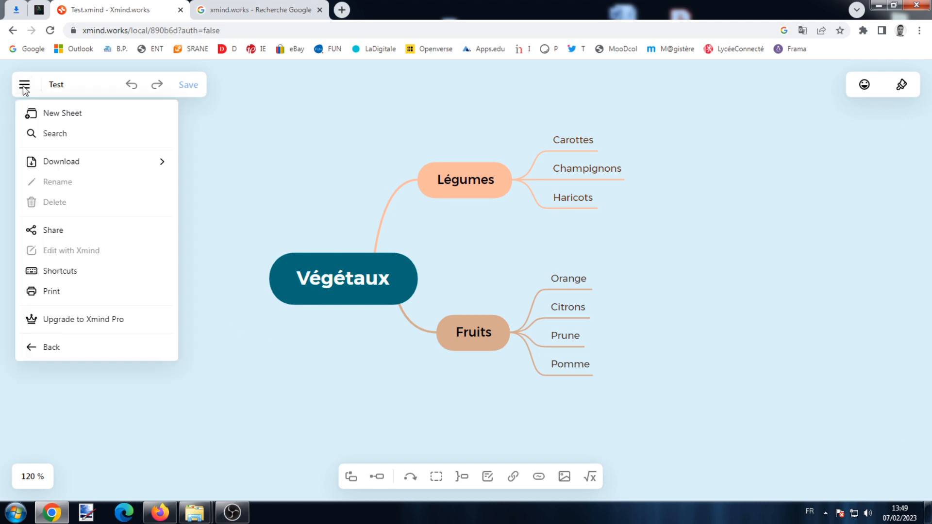
{"action": "mouse_move", "coordinate": [59, 158]}
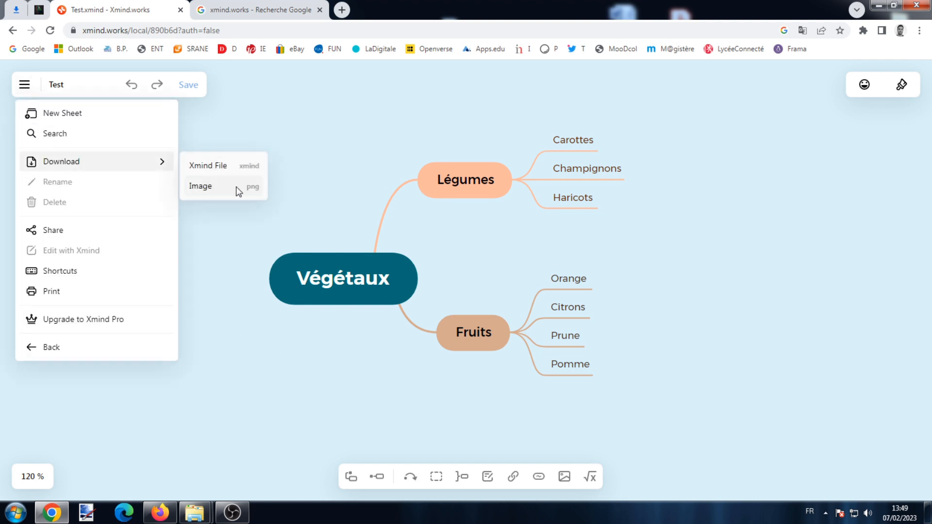
{"action": "left_click", "coordinate": [201, 187]}
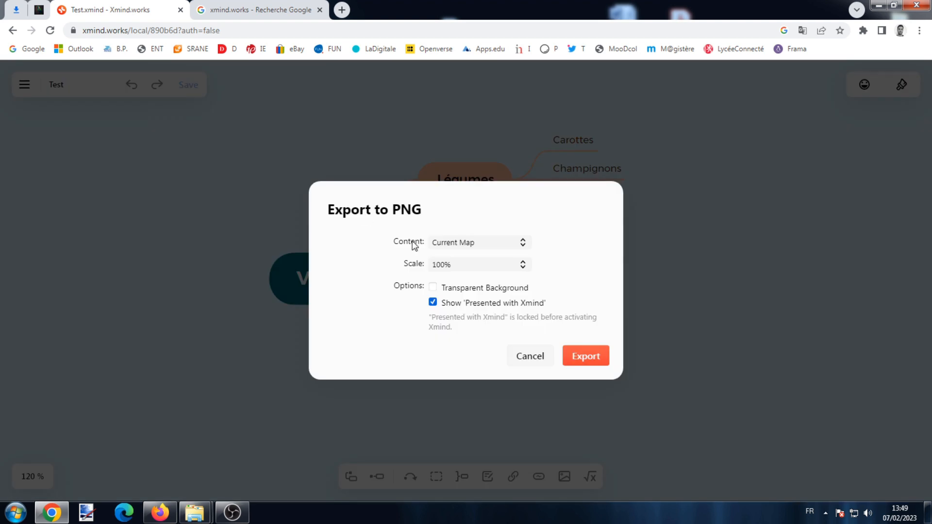
{"action": "left_click", "coordinate": [580, 355]}
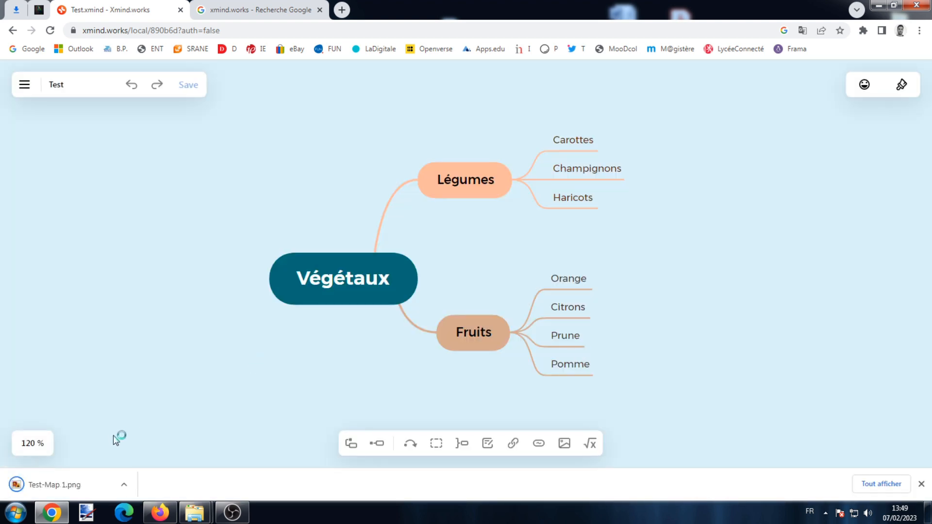
{"action": "left_click", "coordinate": [85, 487]}
{"action": "scroll", "coordinate": [573, 214], "scroll_direction": "up", "scroll_amount": 1}
{"action": "scroll", "coordinate": [573, 203], "scroll_direction": "down", "scroll_amount": 1}
{"action": "left_click", "coordinate": [915, 5]}
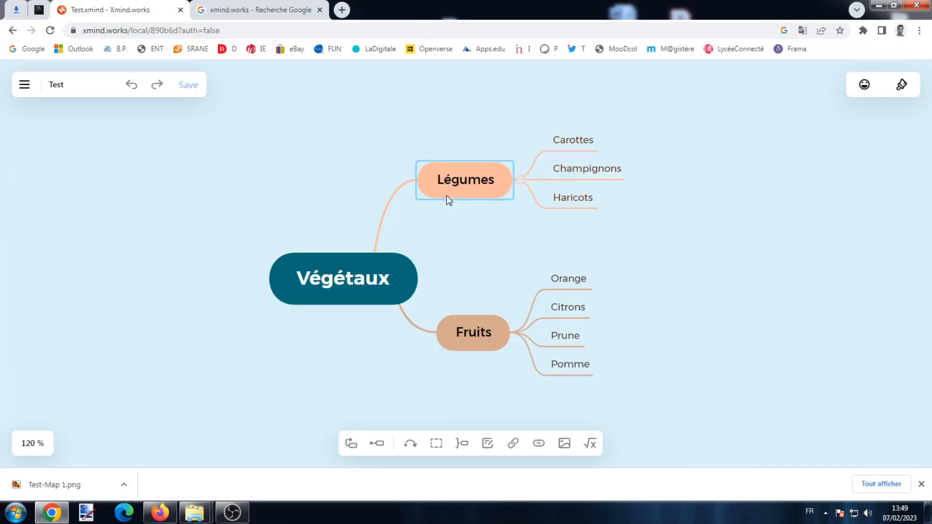
- Download the map as the Xmind file Test.xmind
{"action": "left_click", "coordinate": [23, 86]}
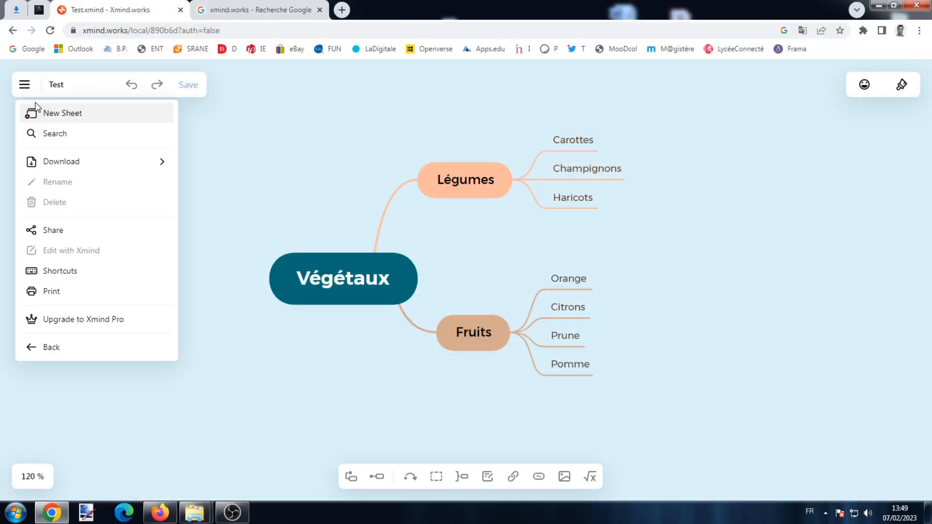
{"action": "mouse_move", "coordinate": [66, 161]}
{"action": "left_click", "coordinate": [204, 166]}
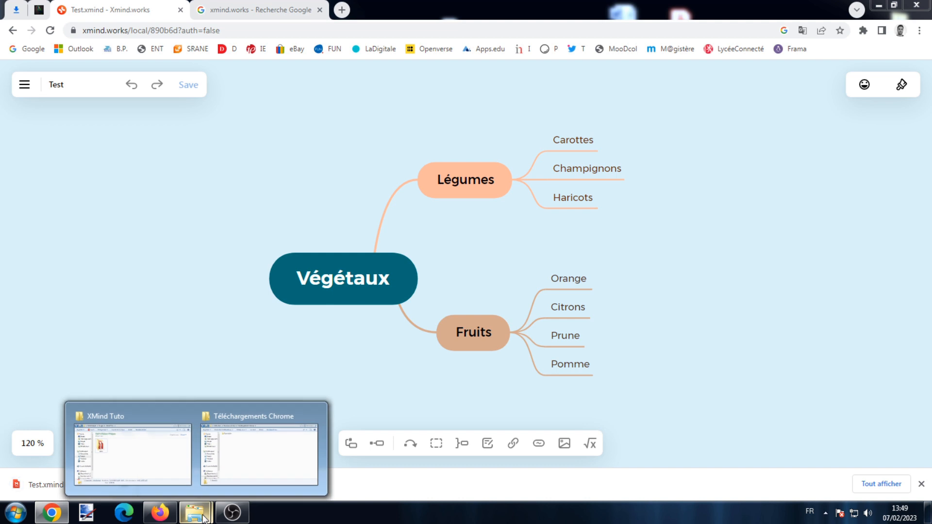
- Copy Test from Téléchargements Chrome and paste it into the XMind Tuto folder
{"action": "left_click", "coordinate": [264, 445]}
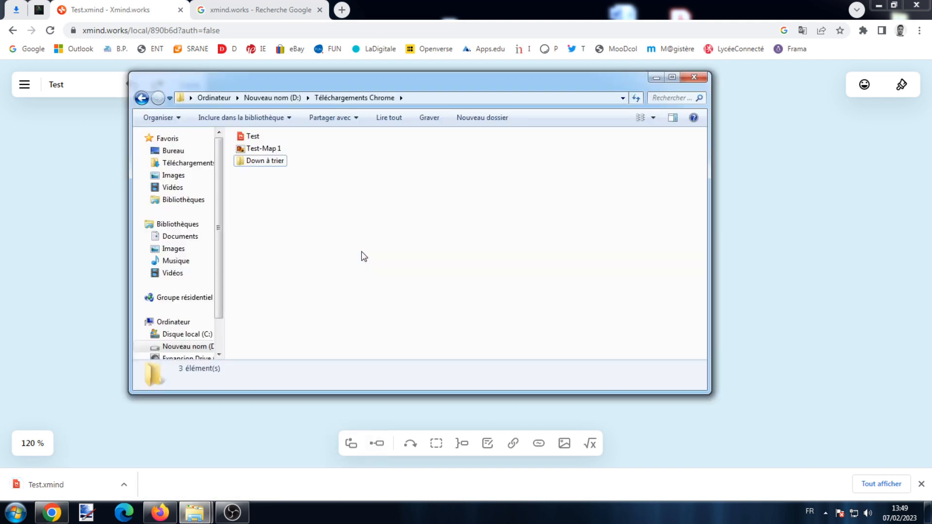
{"action": "left_click", "coordinate": [257, 140]}
{"action": "right_click", "coordinate": [260, 142]}
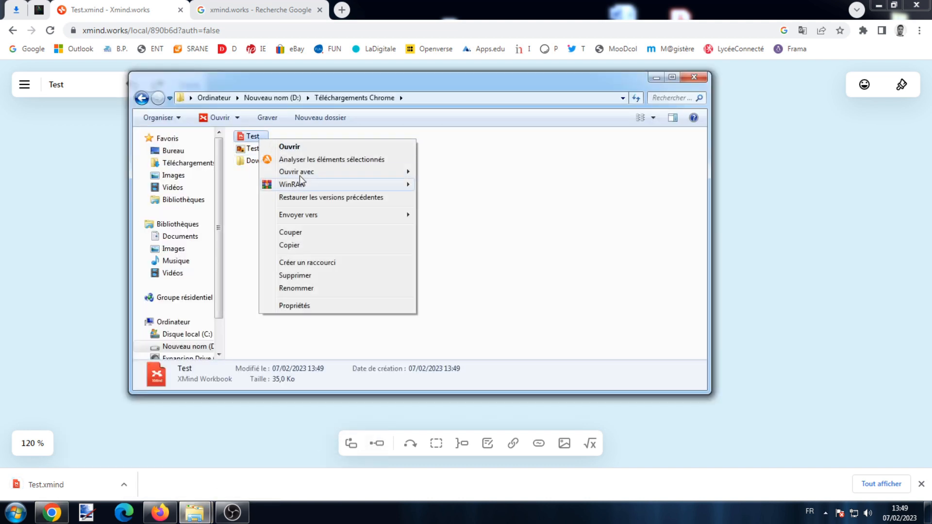
{"action": "left_click", "coordinate": [311, 246]}
{"action": "mouse_move", "coordinate": [188, 517]}
{"action": "left_click", "coordinate": [154, 473]}
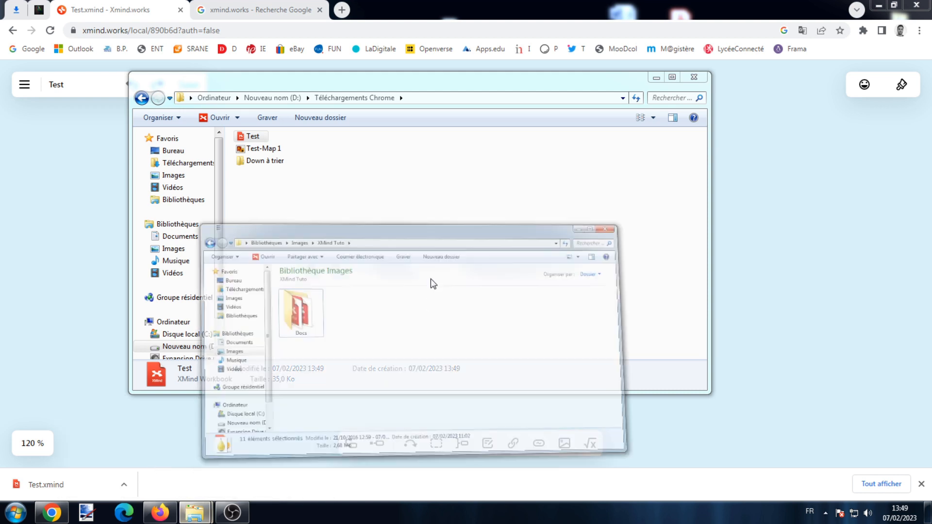
{"action": "right_click", "coordinate": [504, 260]}
{"action": "left_click", "coordinate": [564, 335]}
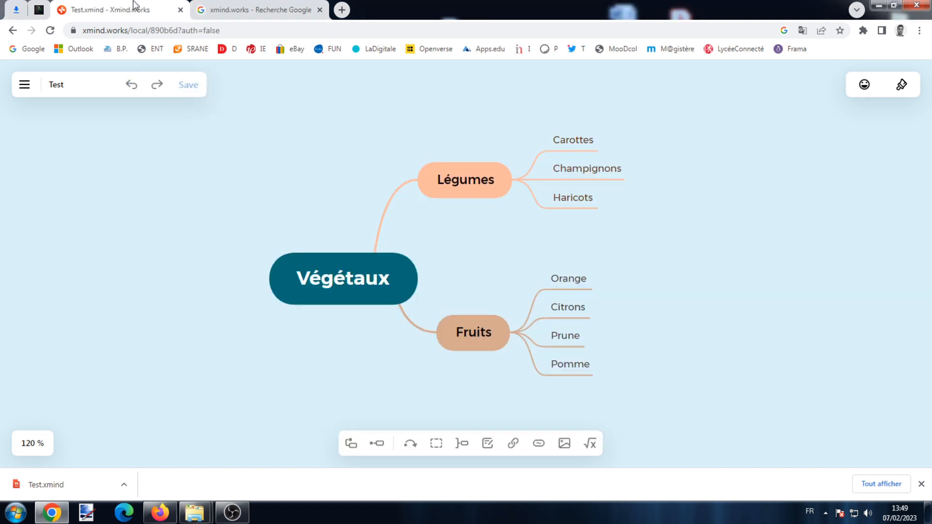
{"action": "left_click", "coordinate": [155, 7]}
- Open xmind.works without signing in and load the local Test file from XMind Tuto
{"action": "left_click", "coordinate": [179, 11]}
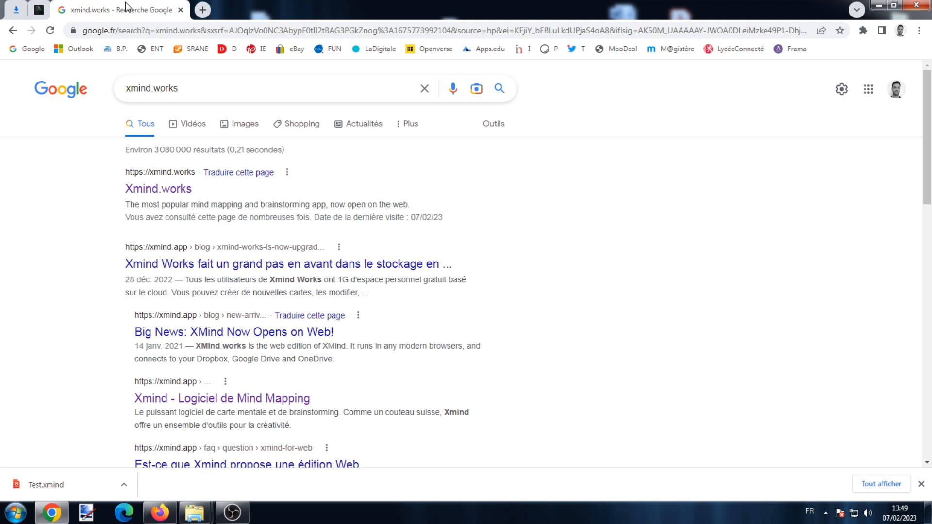
{"action": "left_click", "coordinate": [156, 194]}
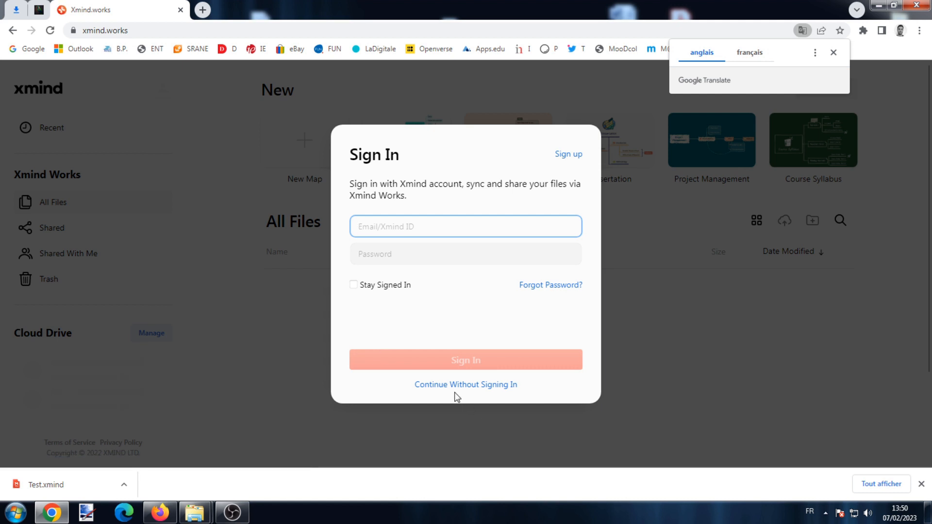
{"action": "left_click", "coordinate": [483, 385]}
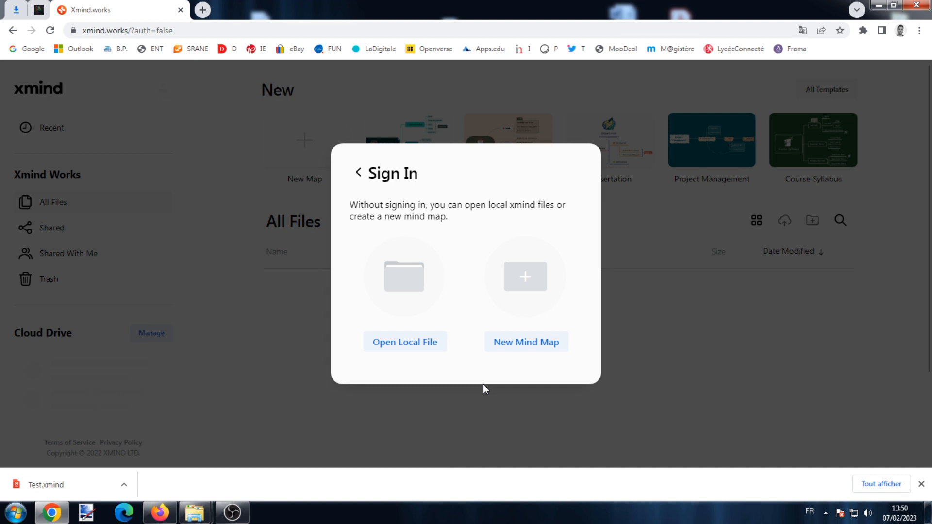
{"action": "left_click", "coordinate": [422, 343]}
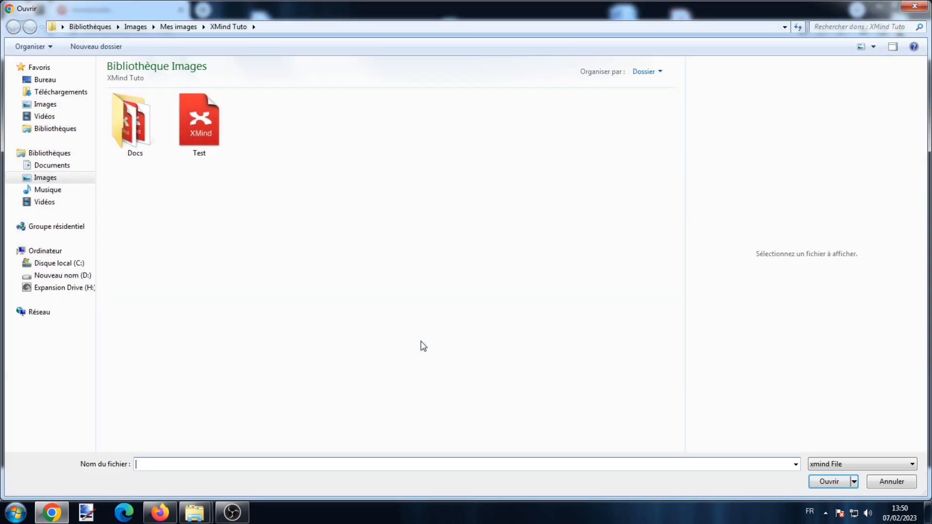
{"action": "double_click", "coordinate": [203, 137]}
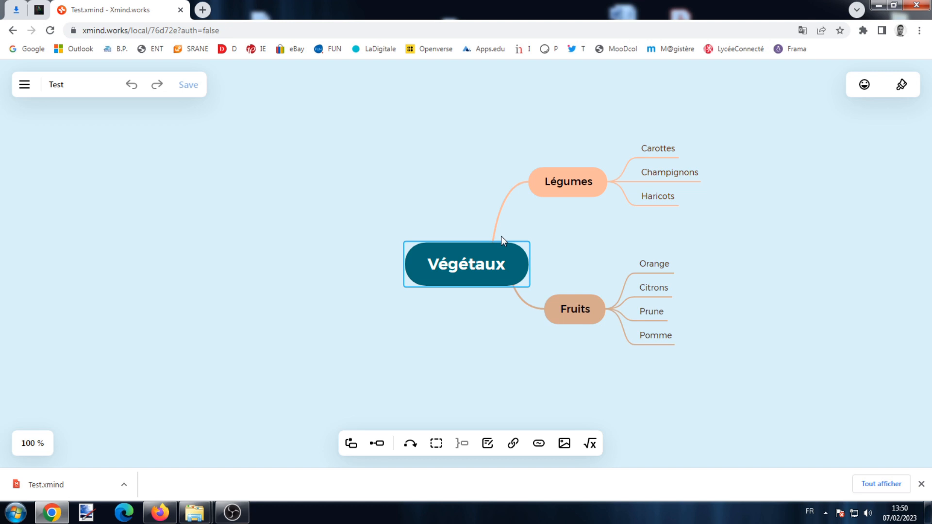
{"action": "left_click", "coordinate": [595, 200]}
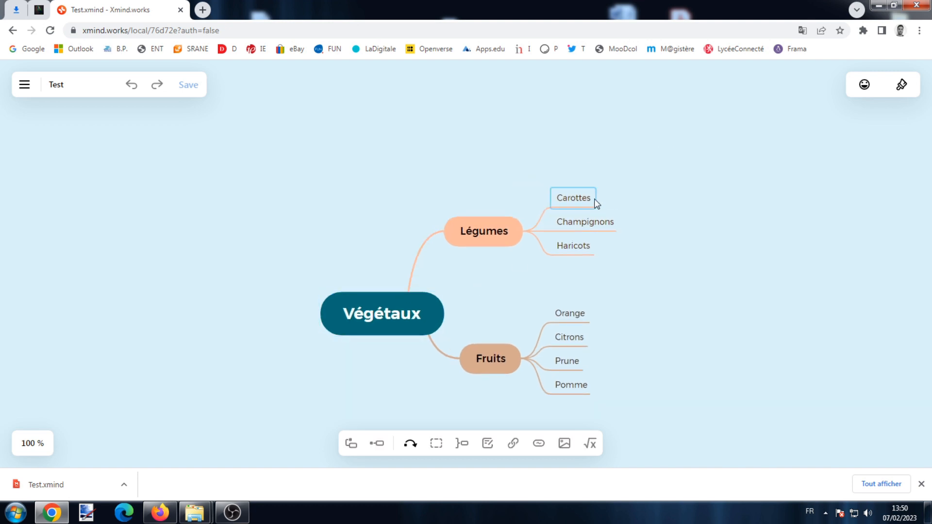
{"action": "left_click", "coordinate": [252, 228]}
{"action": "left_click", "coordinate": [24, 84]}
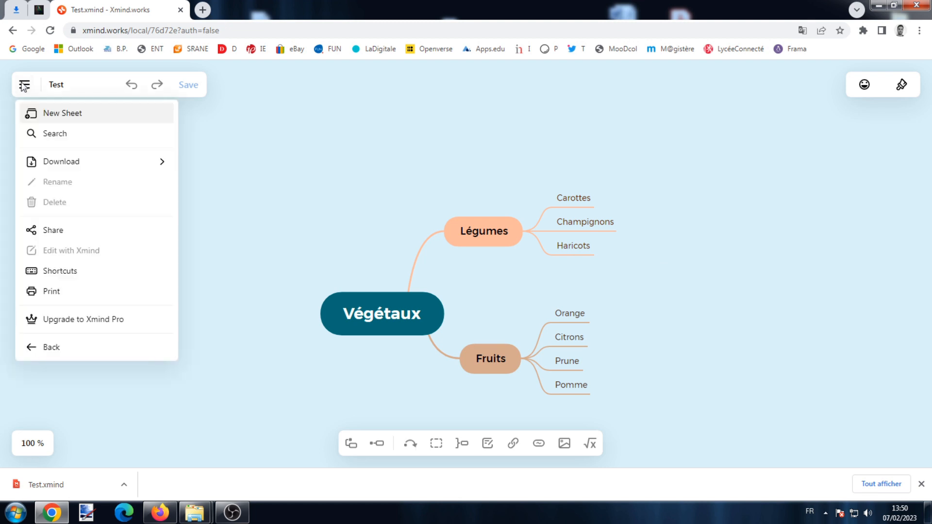
{"action": "left_click", "coordinate": [60, 237]}
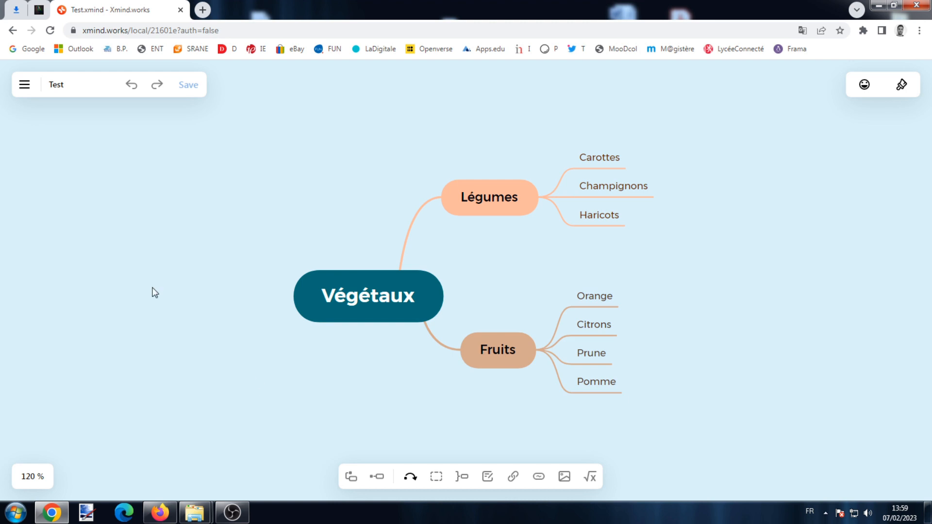
- Start sharing the map and look at the Xmind sign-up page, then close it
{"action": "left_click", "coordinate": [24, 87]}
{"action": "left_click", "coordinate": [64, 228]}
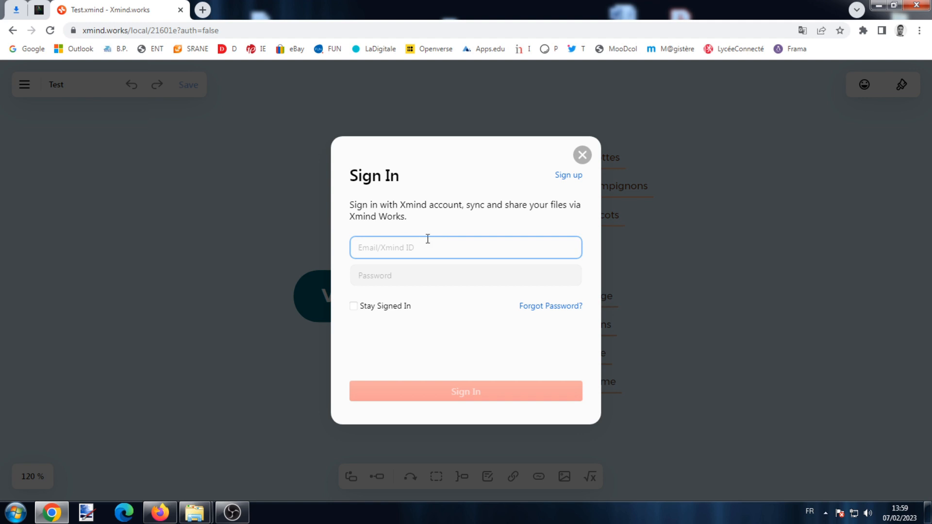
{"action": "left_click", "coordinate": [568, 176]}
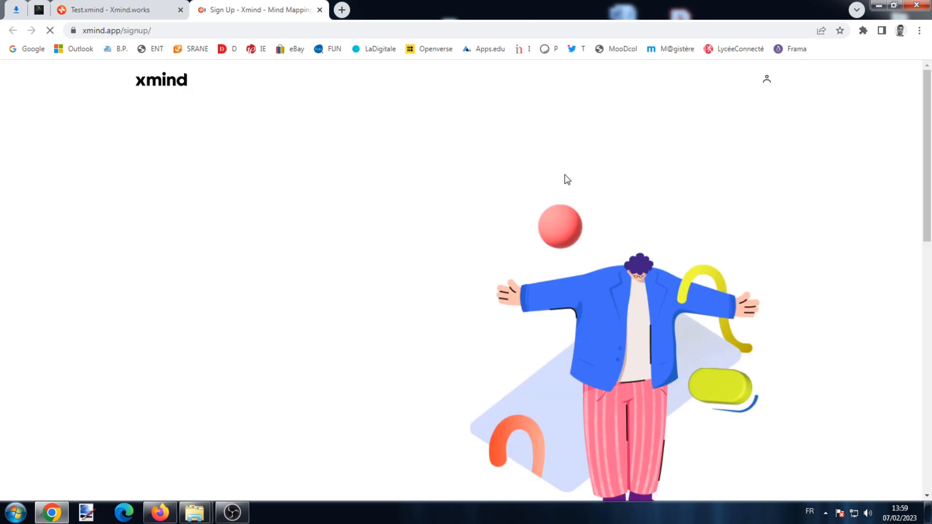
{"action": "left_click", "coordinate": [242, 247]}
{"action": "left_click", "coordinate": [210, 299]}
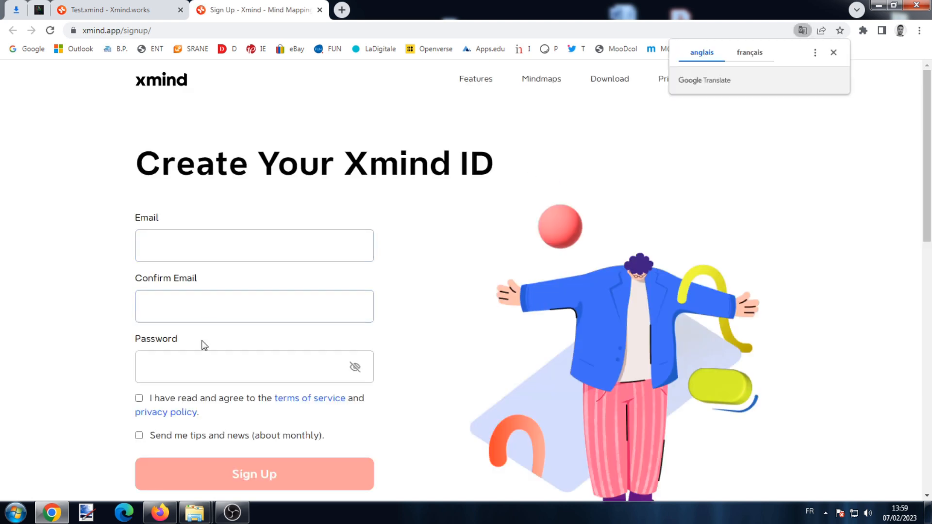
{"action": "left_click", "coordinate": [139, 399]}
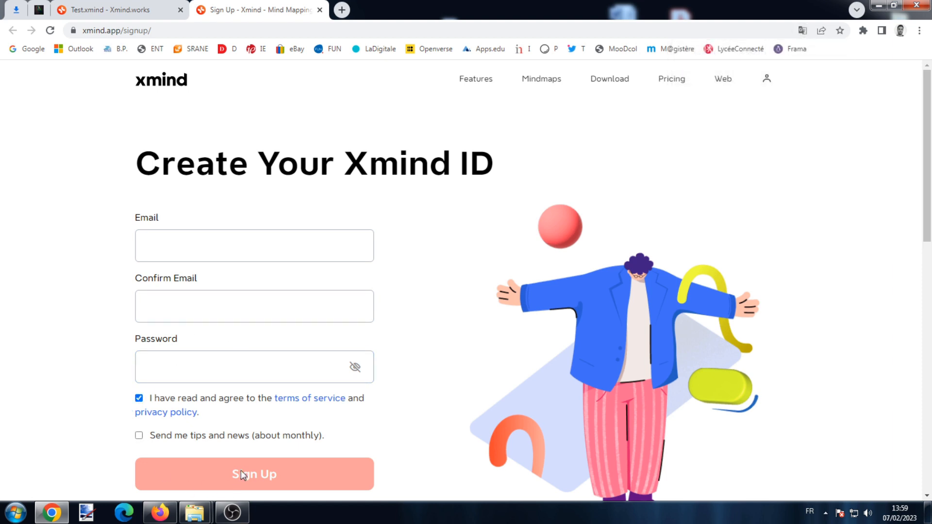
{"action": "left_click", "coordinate": [319, 10]}
- Sign in by pasting the account e-mail and typing the account password
{"action": "left_click", "coordinate": [468, 251]}
{"action": "right_click", "coordinate": [469, 251]}
{"action": "left_click", "coordinate": [499, 318]}
{"action": "left_click", "coordinate": [469, 283]}
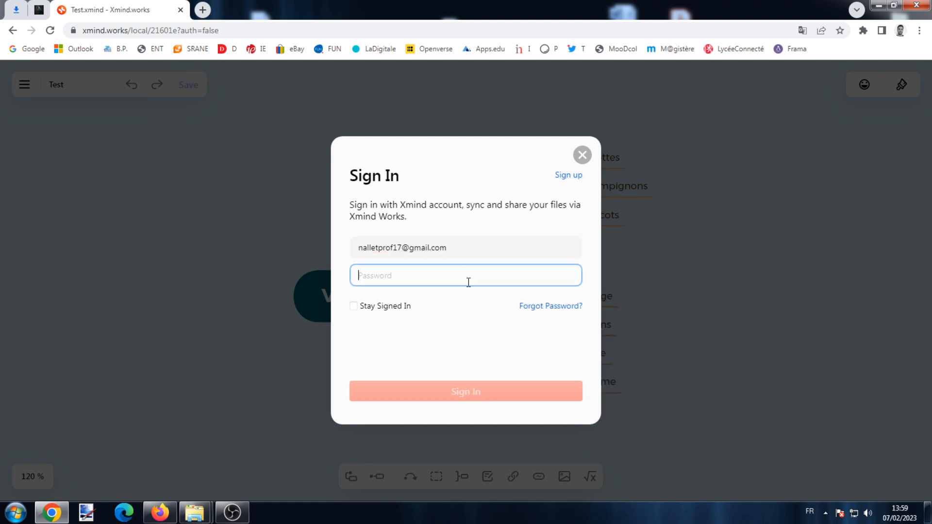
{"action": "type", "text": "***********"}
{"action": "left_click", "coordinate": [477, 391]}
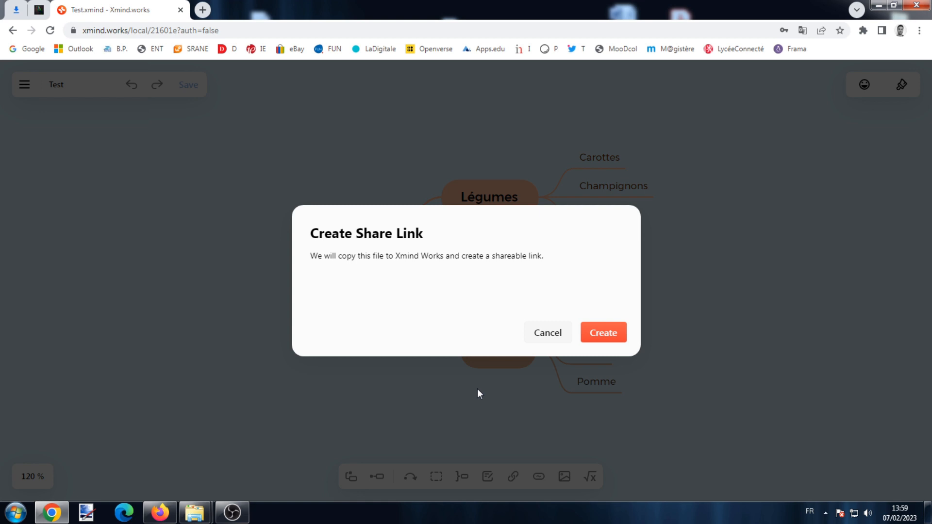
- Create the map's share link, set Who Can View to Password with a link password, and copy the link
{"action": "left_click", "coordinate": [598, 334]}
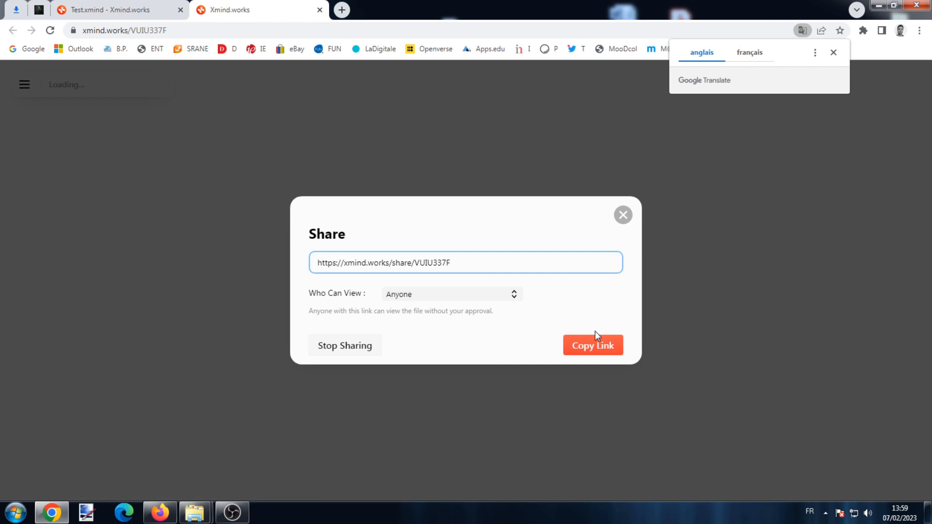
{"action": "left_click", "coordinate": [833, 52]}
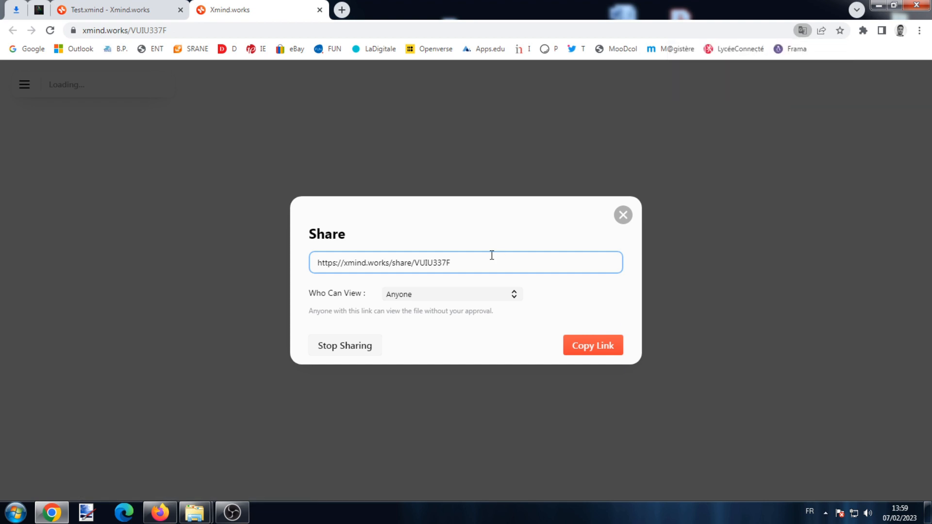
{"action": "left_click", "coordinate": [482, 295]}
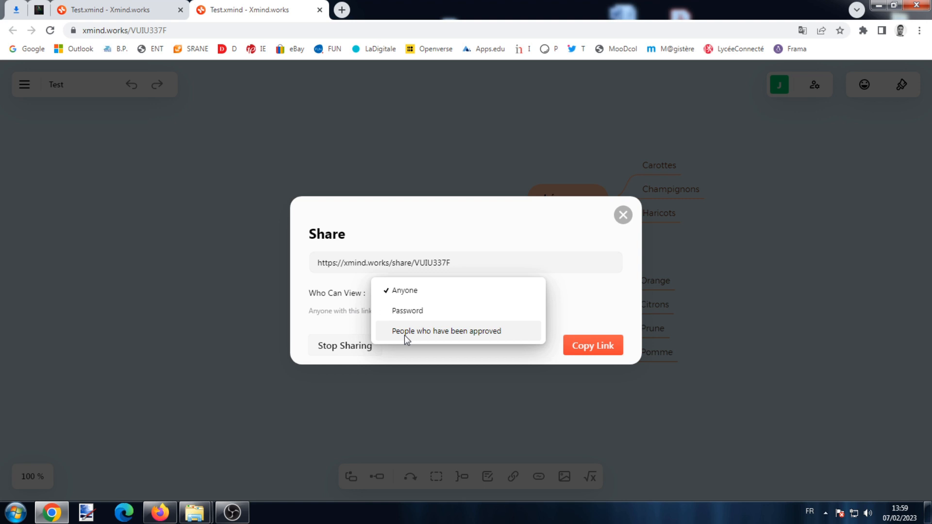
{"action": "left_click", "coordinate": [410, 309]}
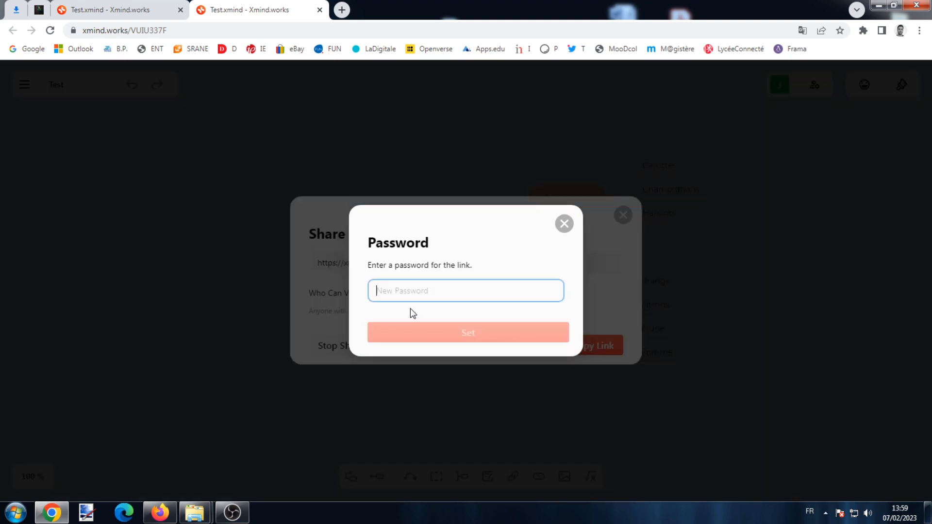
{"action": "type", "text": "1234"}
{"action": "left_click", "coordinate": [453, 332]}
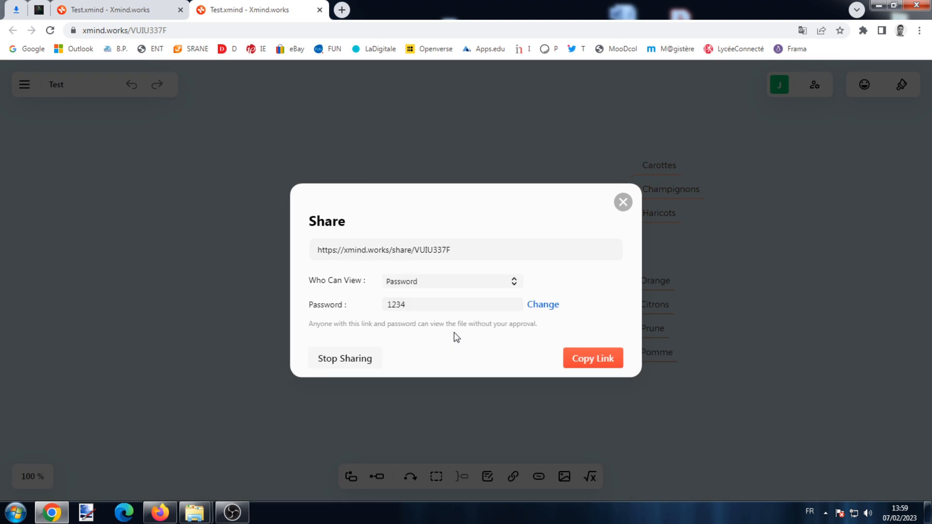
{"action": "left_click", "coordinate": [587, 357]}
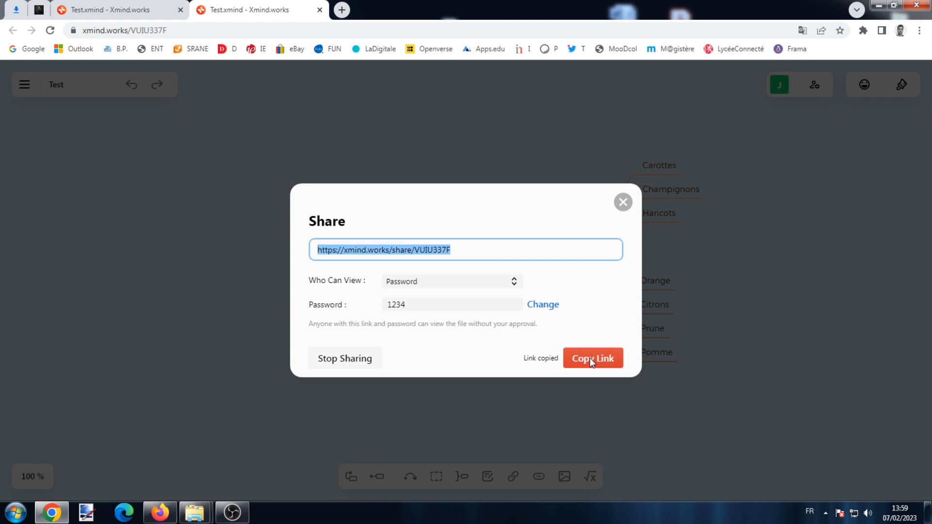
{"action": "left_click", "coordinate": [160, 513]}
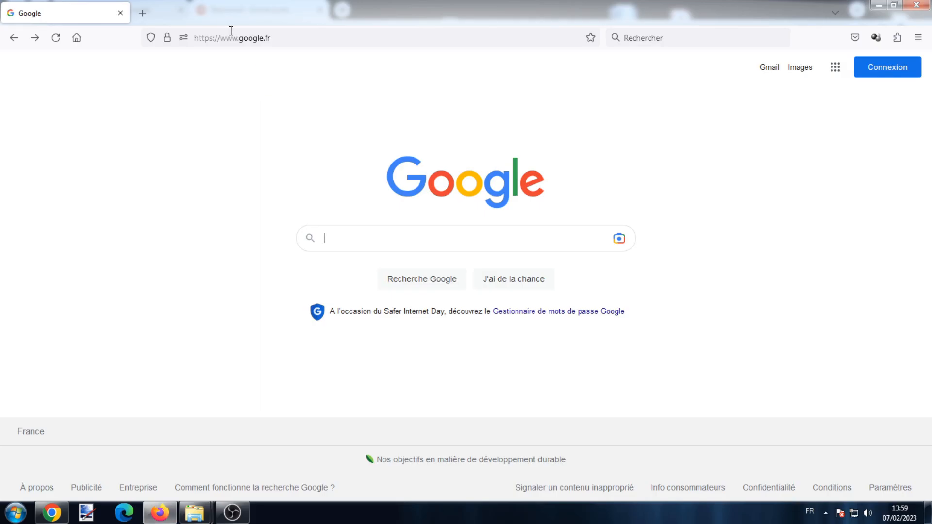
- Open the copied share link in Firefox, unlock the Végétaux map with the link password, then go back to Chrome
{"action": "left_click", "coordinate": [234, 38]}
{"action": "right_click", "coordinate": [234, 37]}
{"action": "left_click", "coordinate": [279, 99]}
{"action": "key", "text": "Return"}
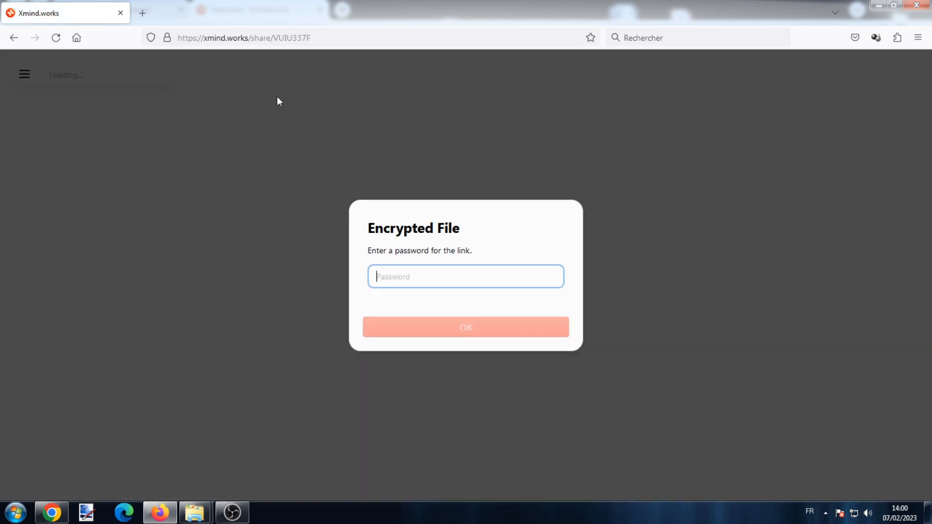
{"action": "type", "text": "1234"}
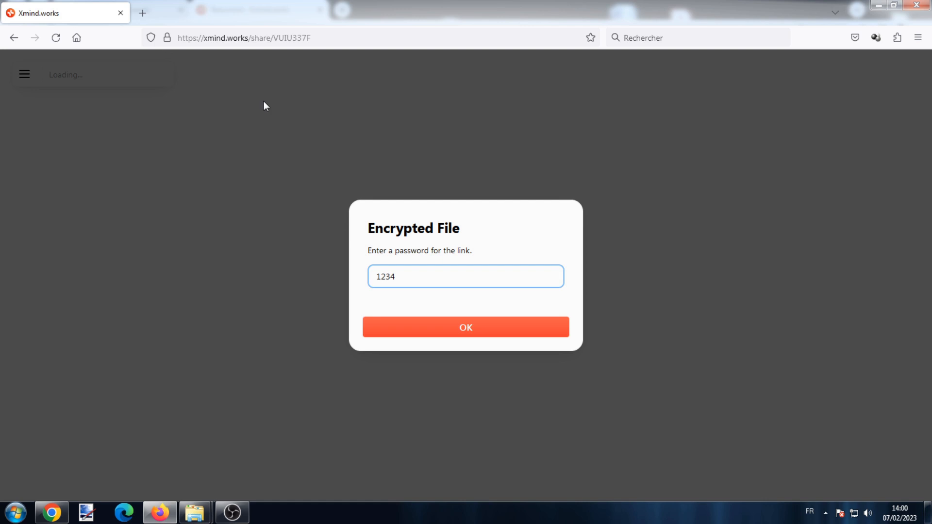
{"action": "left_click", "coordinate": [503, 325]}
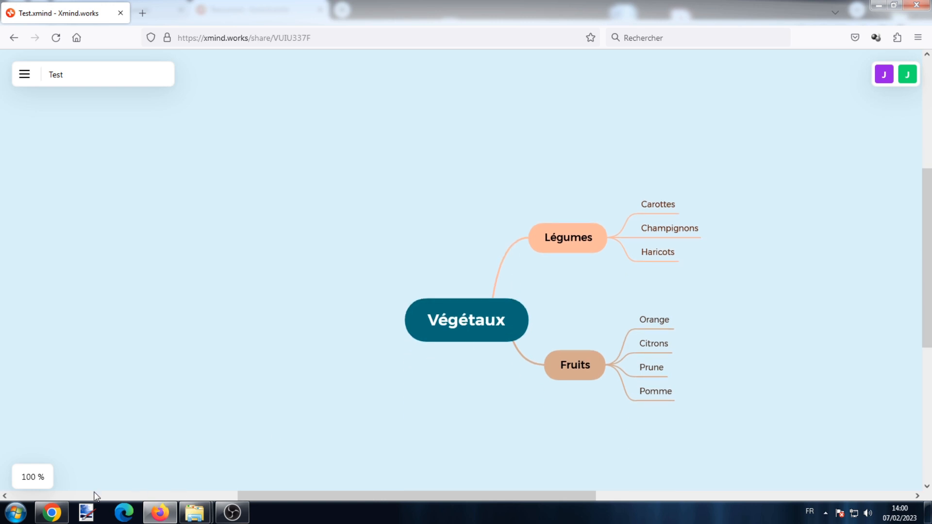
{"action": "left_click", "coordinate": [51, 513]}
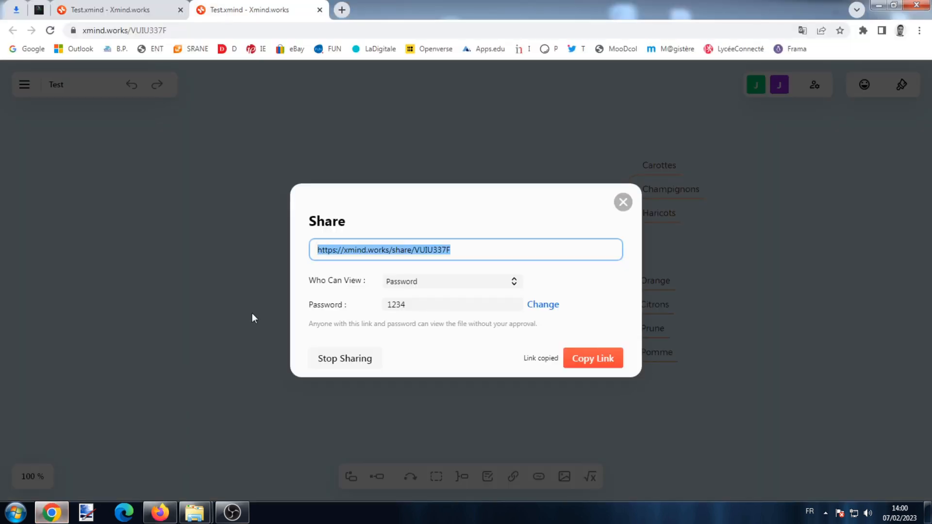
- Close the Share dialog and go Back from the map to the All Files list
{"action": "left_click", "coordinate": [623, 202]}
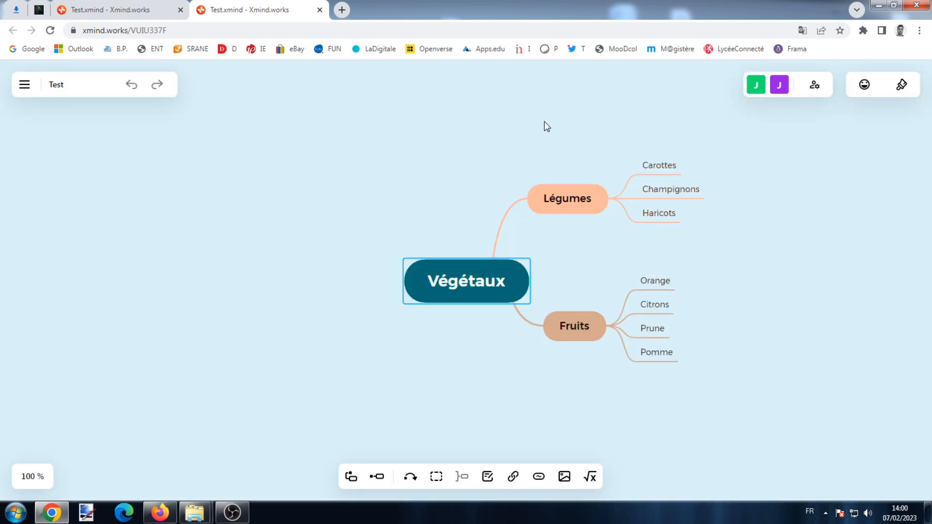
{"action": "left_click", "coordinate": [25, 84]}
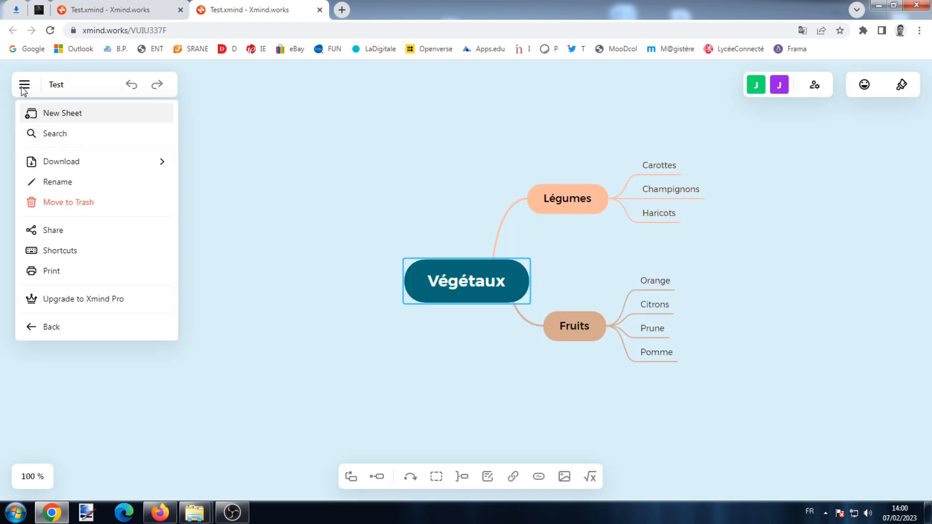
{"action": "left_click", "coordinate": [53, 330]}
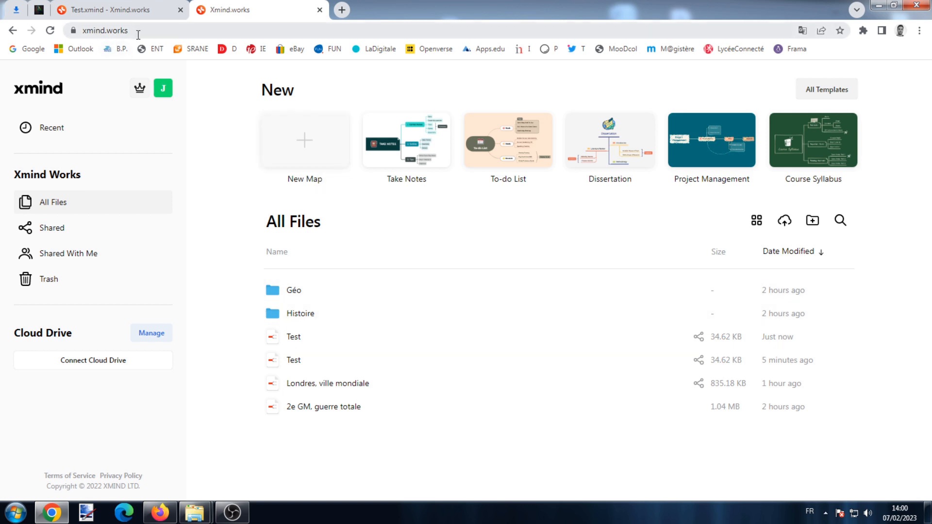
- Glance at the account menu, then switch the files to grid view and back to list view
{"action": "left_click", "coordinate": [166, 91]}
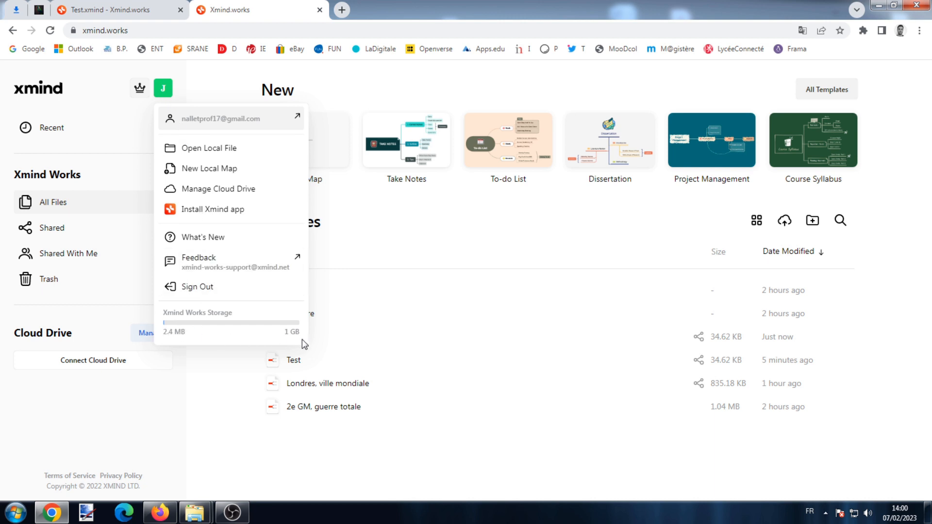
{"action": "left_click", "coordinate": [440, 429]}
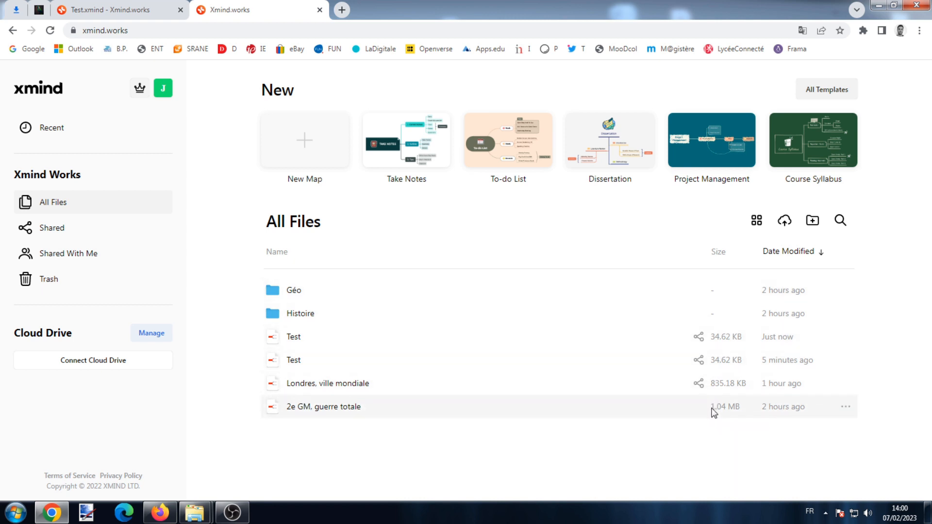
{"action": "left_click", "coordinate": [756, 221]}
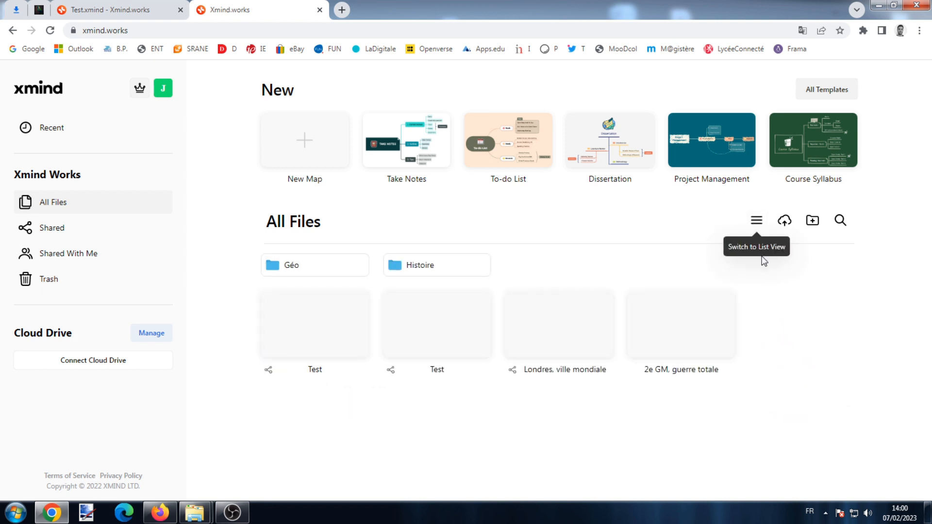
{"action": "left_click", "coordinate": [759, 222]}
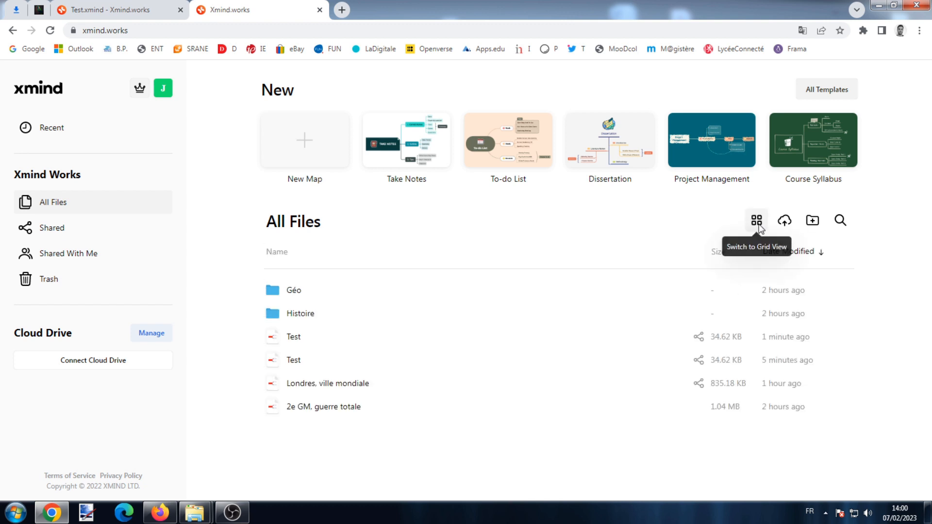
- Create a new folder named EMC
{"action": "left_click", "coordinate": [810, 224]}
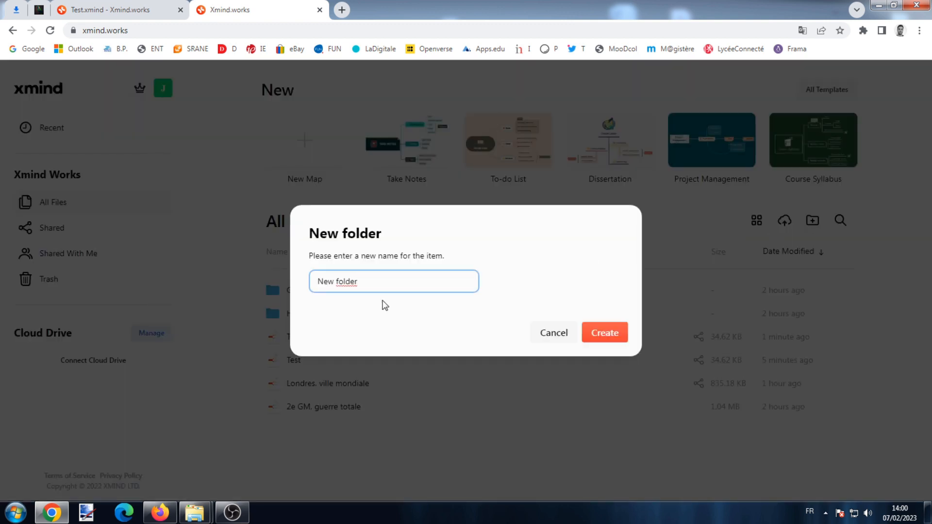
{"action": "left_click_drag", "start_coordinate": [391, 281], "coordinate": [272, 273]}
{"action": "type", "text": "EMC"}
{"action": "left_click", "coordinate": [597, 335]}
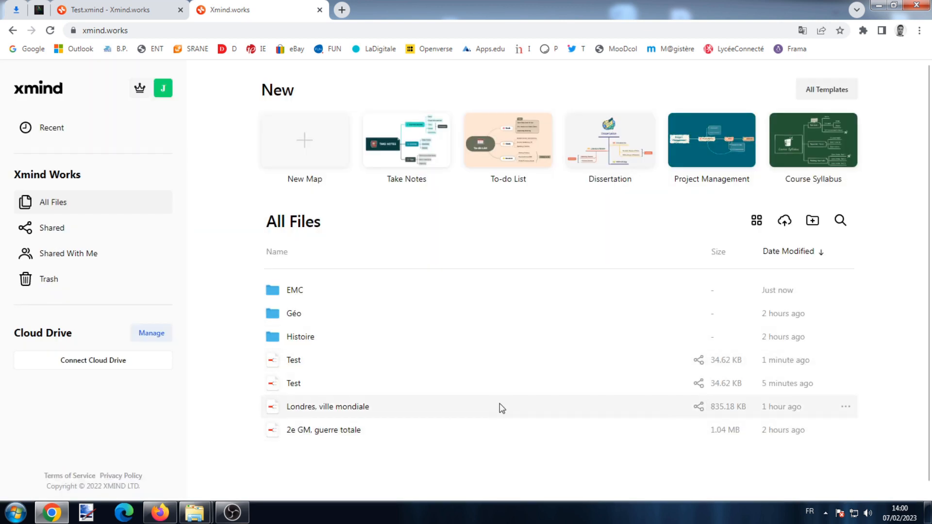
- Move the Londres, ville mondiale map into the Géo folder
{"action": "left_click", "coordinate": [846, 407]}
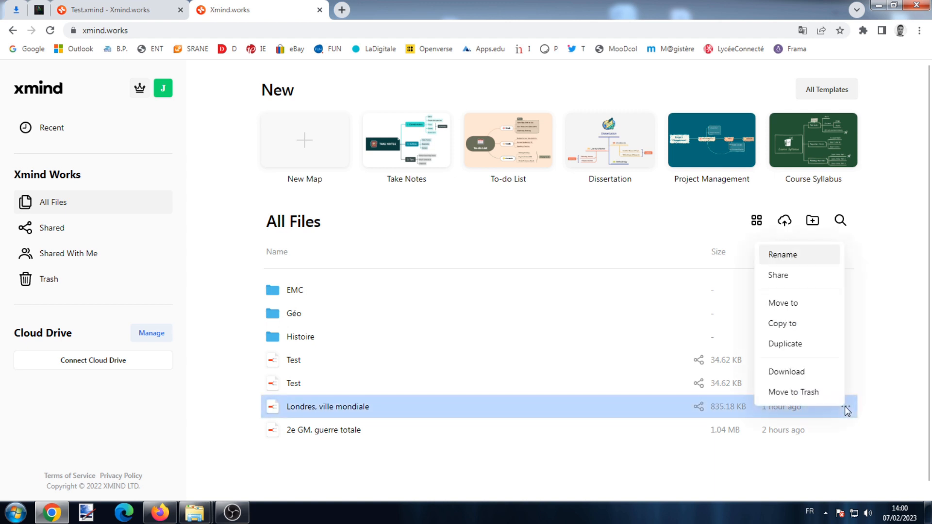
{"action": "left_click", "coordinate": [805, 304]}
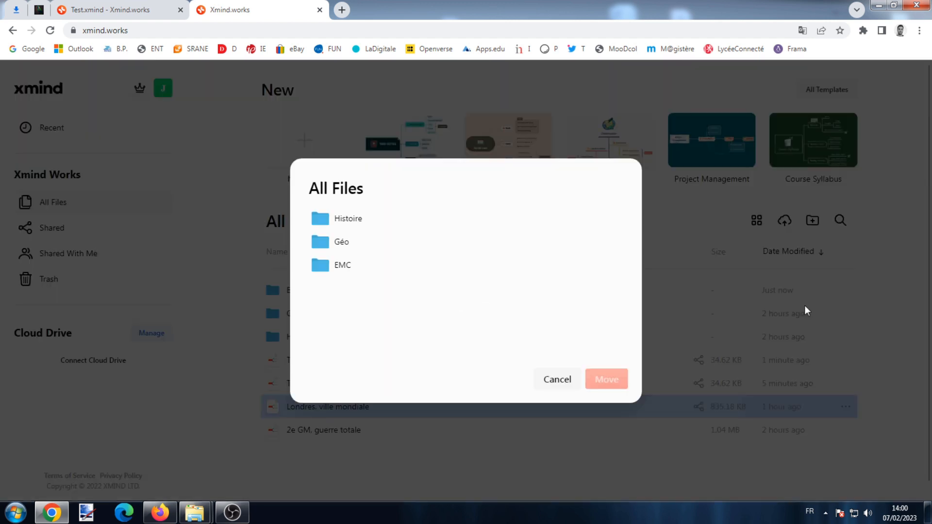
{"action": "left_click", "coordinate": [340, 242]}
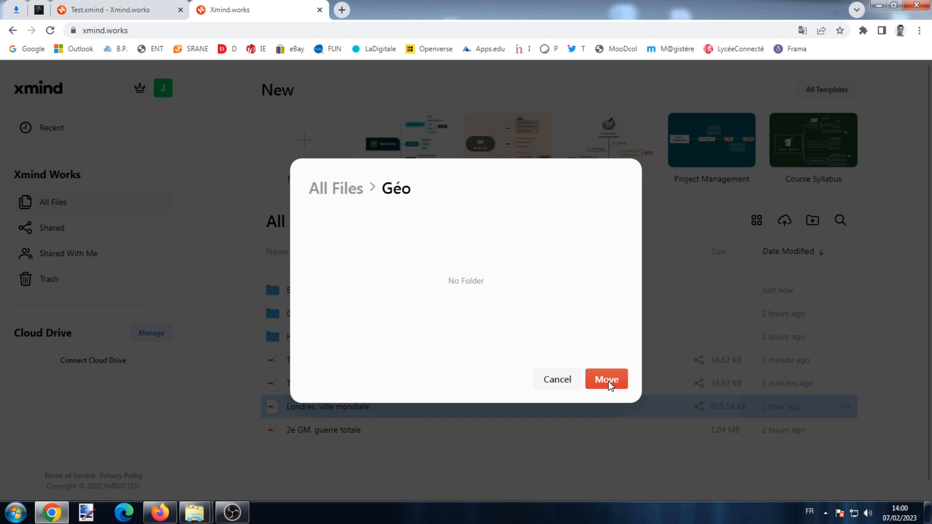
{"action": "left_click", "coordinate": [606, 379]}
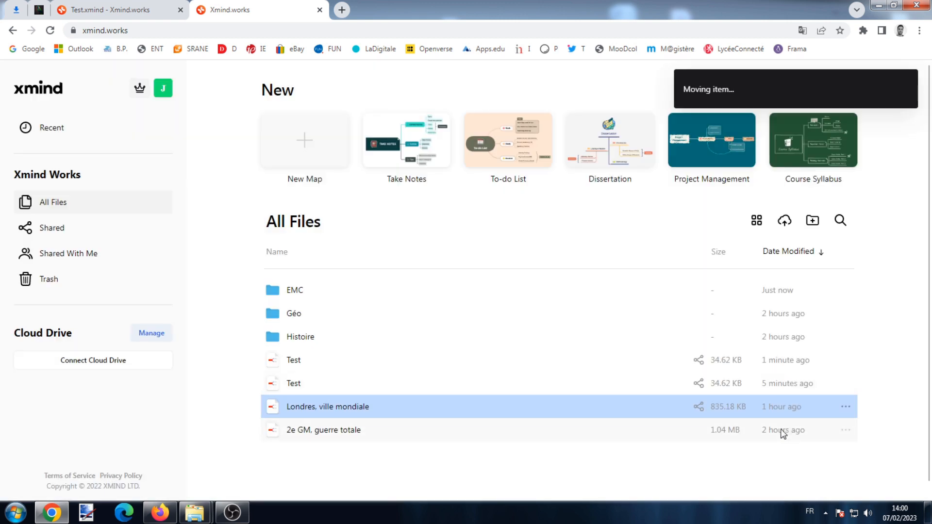
- Cancel the file upload and move the newer Test map to the Trash
{"action": "left_click", "coordinate": [785, 223]}
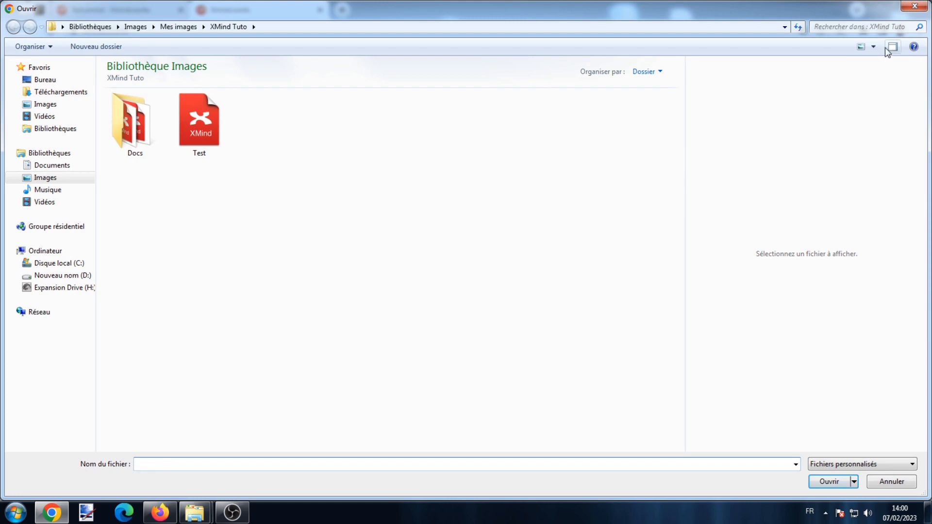
{"action": "left_click", "coordinate": [915, 6]}
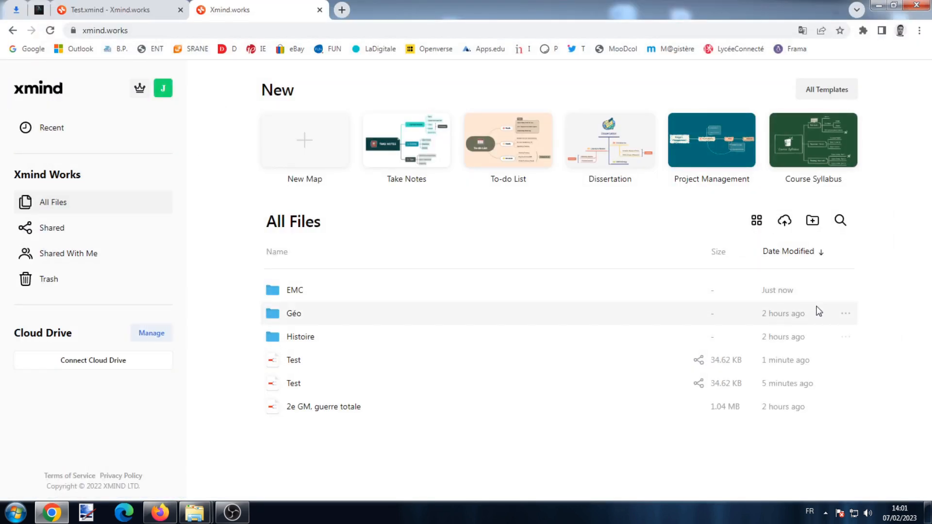
{"action": "left_click", "coordinate": [845, 360]}
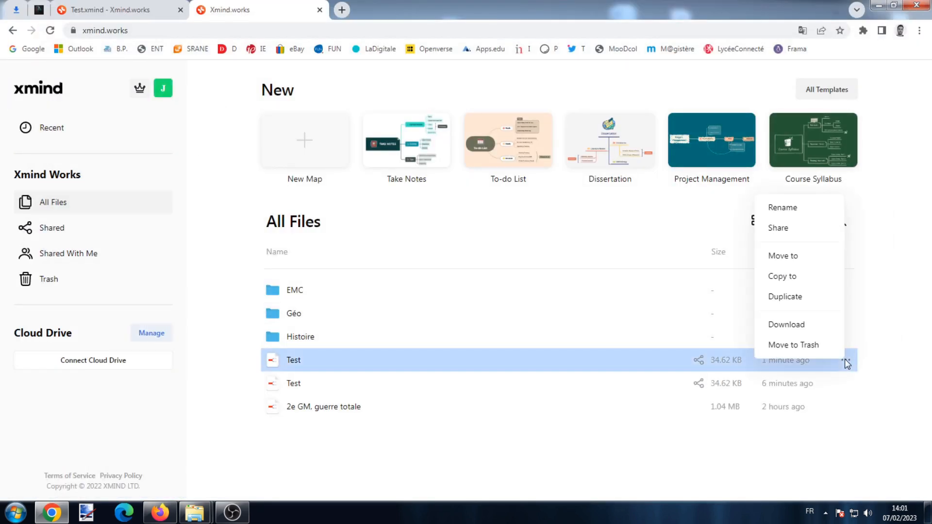
{"action": "left_click", "coordinate": [815, 342]}
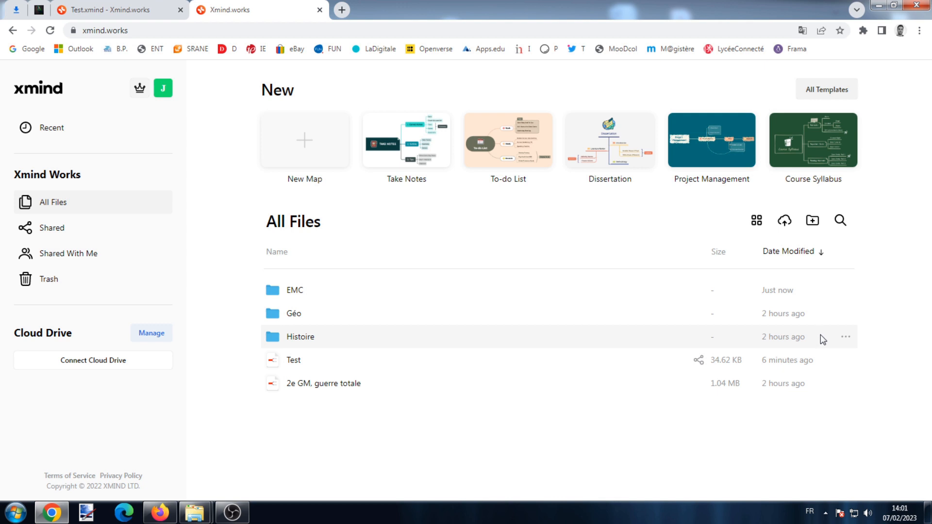
- Restore the Test map from the Trash
{"action": "left_click", "coordinate": [83, 286]}
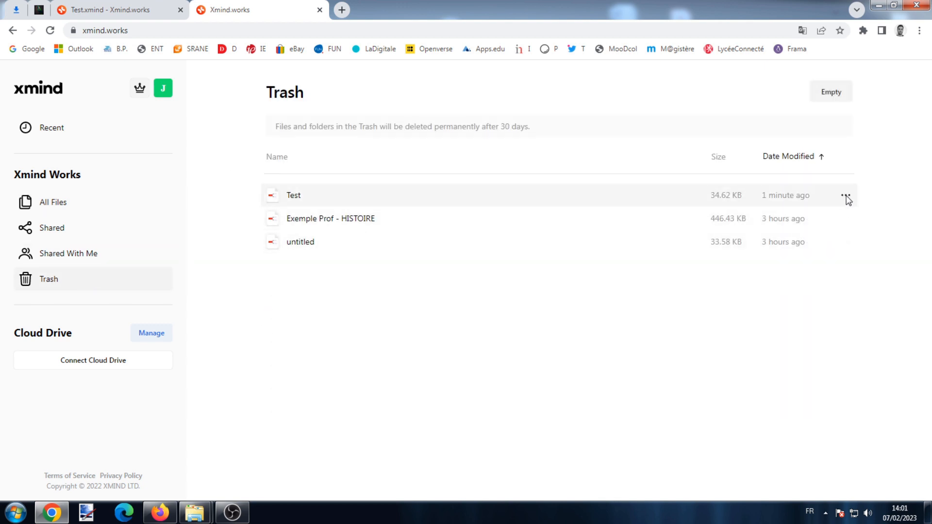
{"action": "left_click", "coordinate": [847, 197]}
{"action": "left_click", "coordinate": [847, 196]}
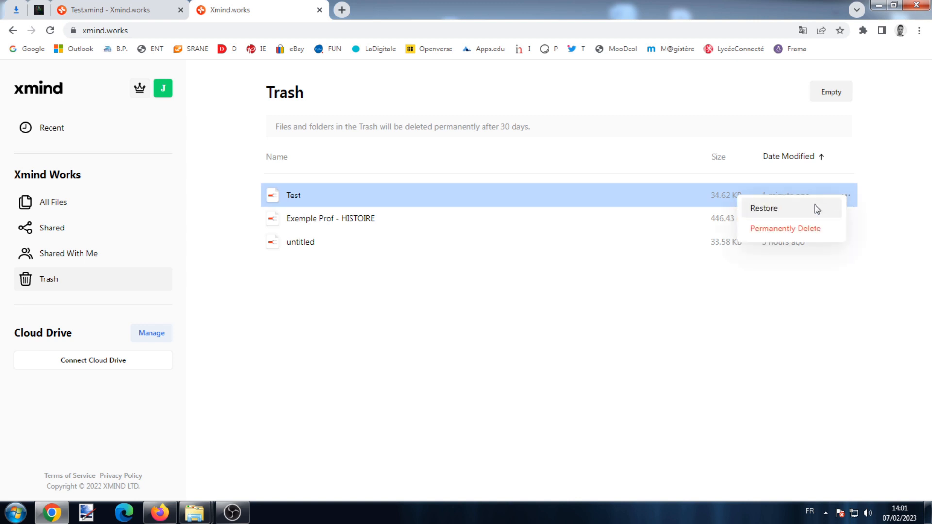
{"action": "left_click", "coordinate": [783, 207]}
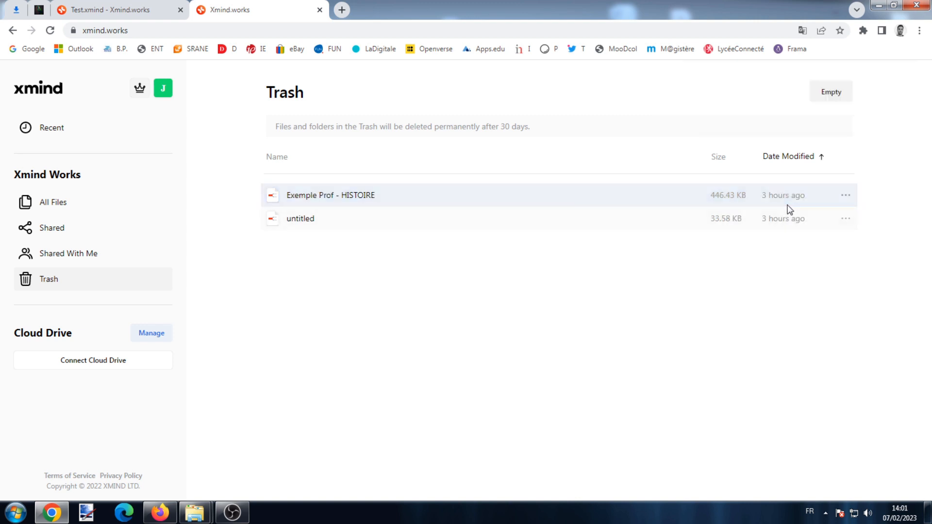